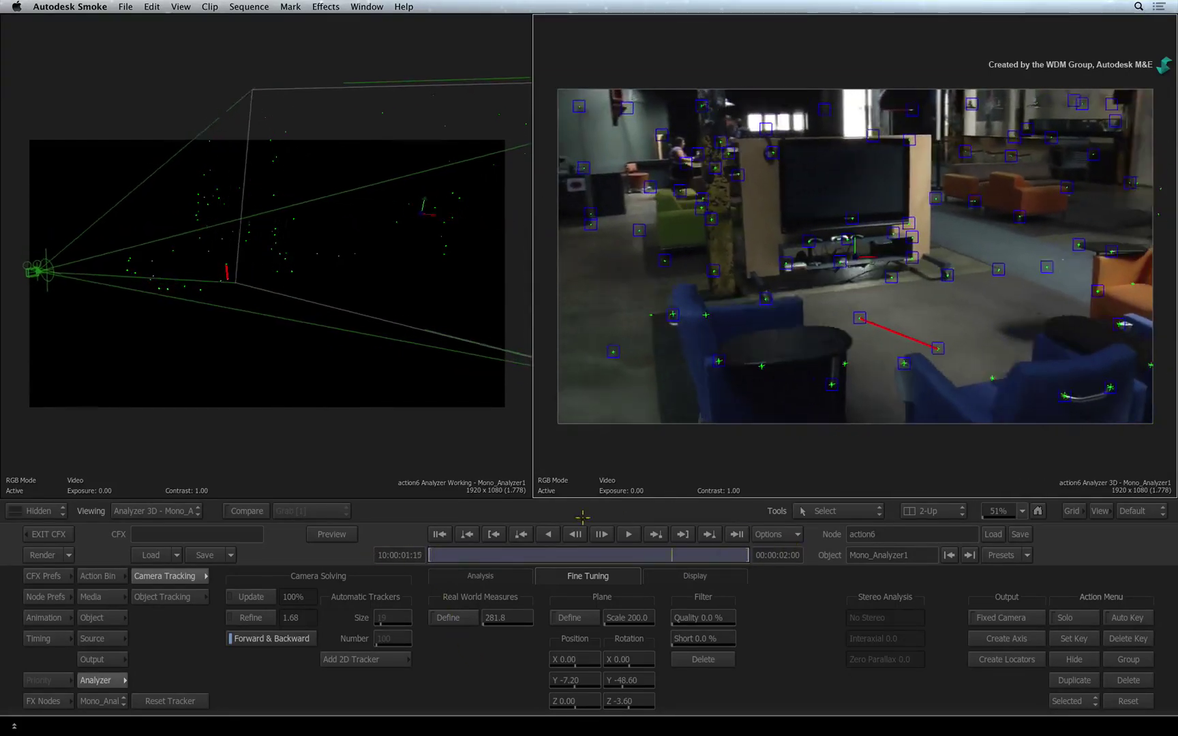
Orbit the solved point cloud, play the clip, return to frame one, and show the Action Schematic.
click(355, 294)
mouse_move(266, 263)
mouse_down()
mouse_move(476, 255)
mouse_move(275, 248)
mouse_move(499, 184)
mouse_move(402, 231)
mouse_move(53, 289)
mouse_move(408, 175)
mouse_move(190, 174)
mouse_move(181, 145)
mouse_move(323, 202)
mouse_move(315, 212)
mouse_move(478, 110)
mouse_move(206, 192)
mouse_move(126, 147)
mouse_move(148, 131)
mouse_move(215, 184)
mouse_up()
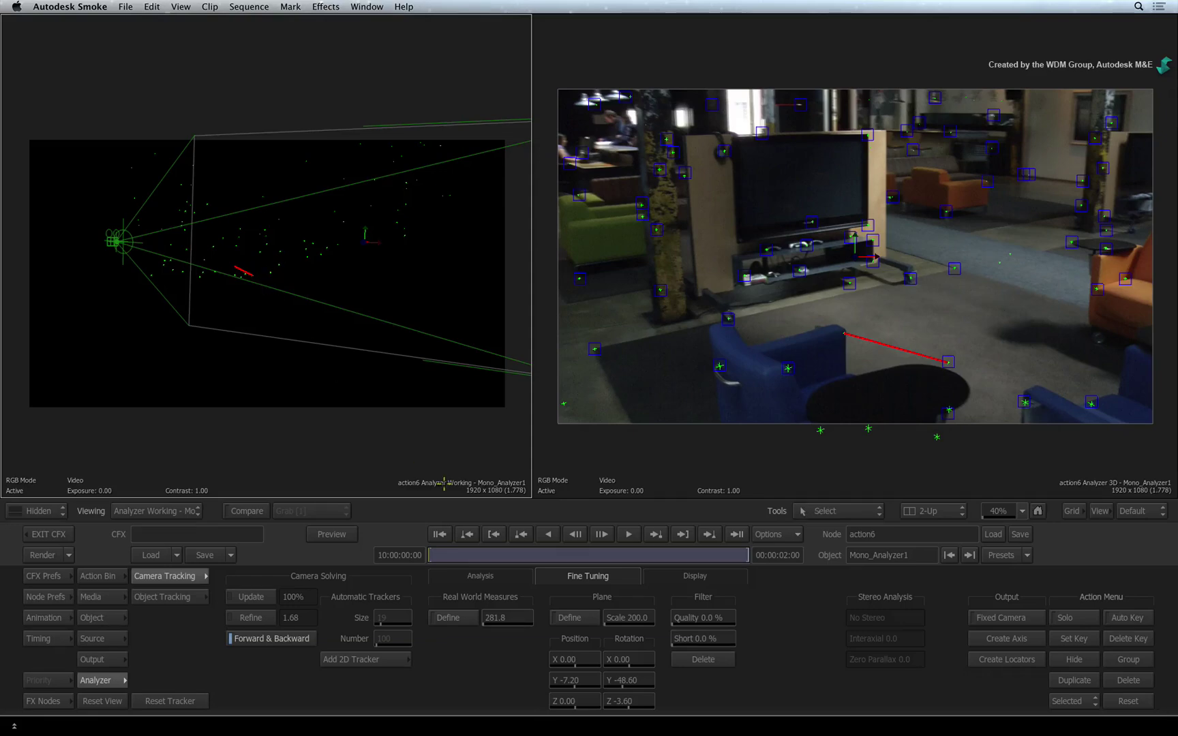
key(space)
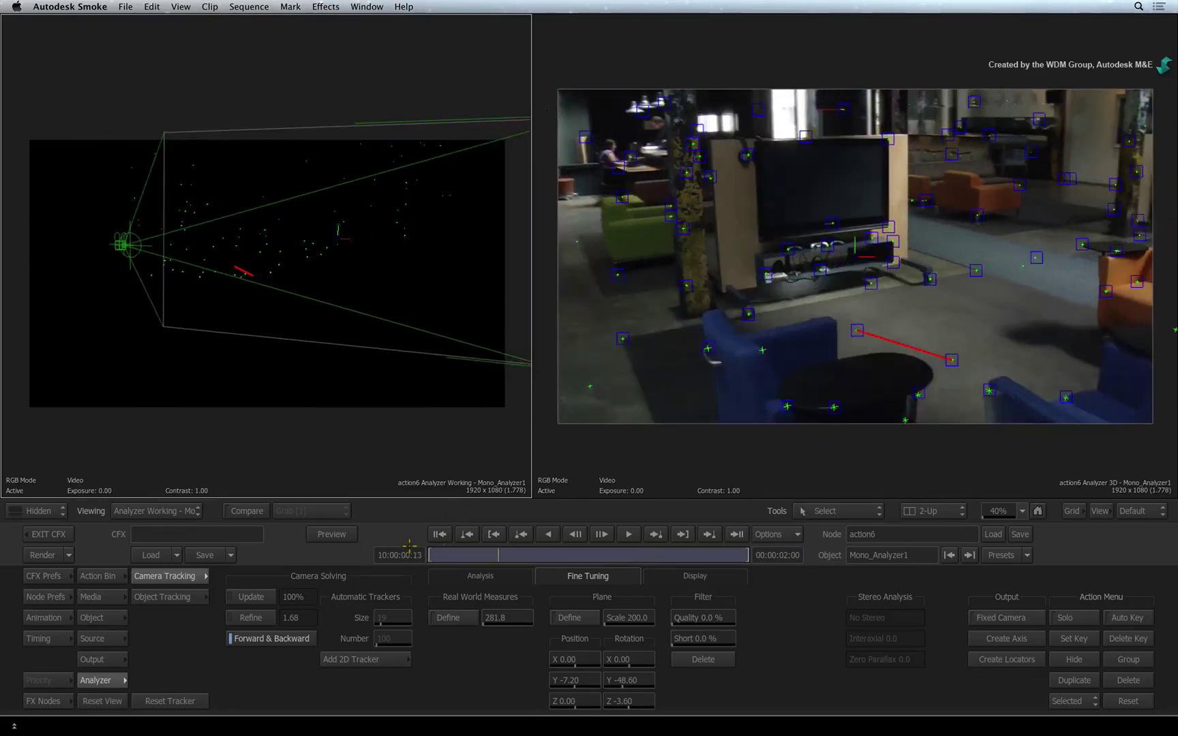
click(518, 533)
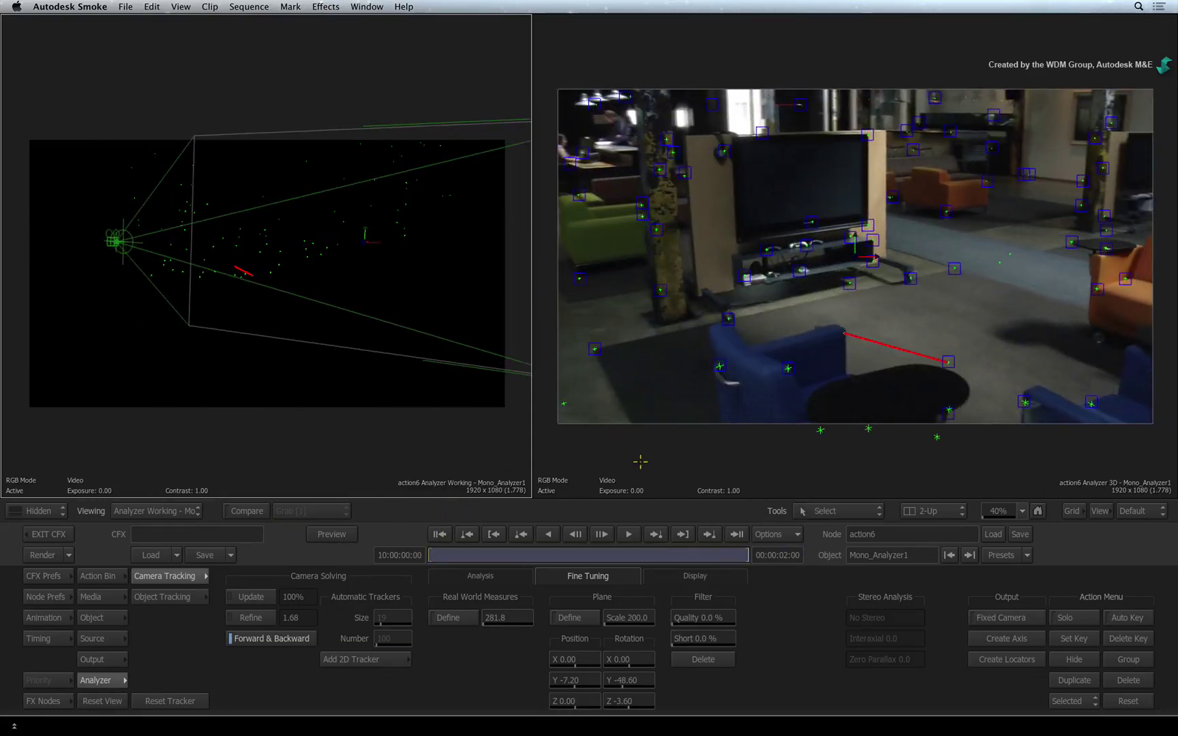
key(F4)
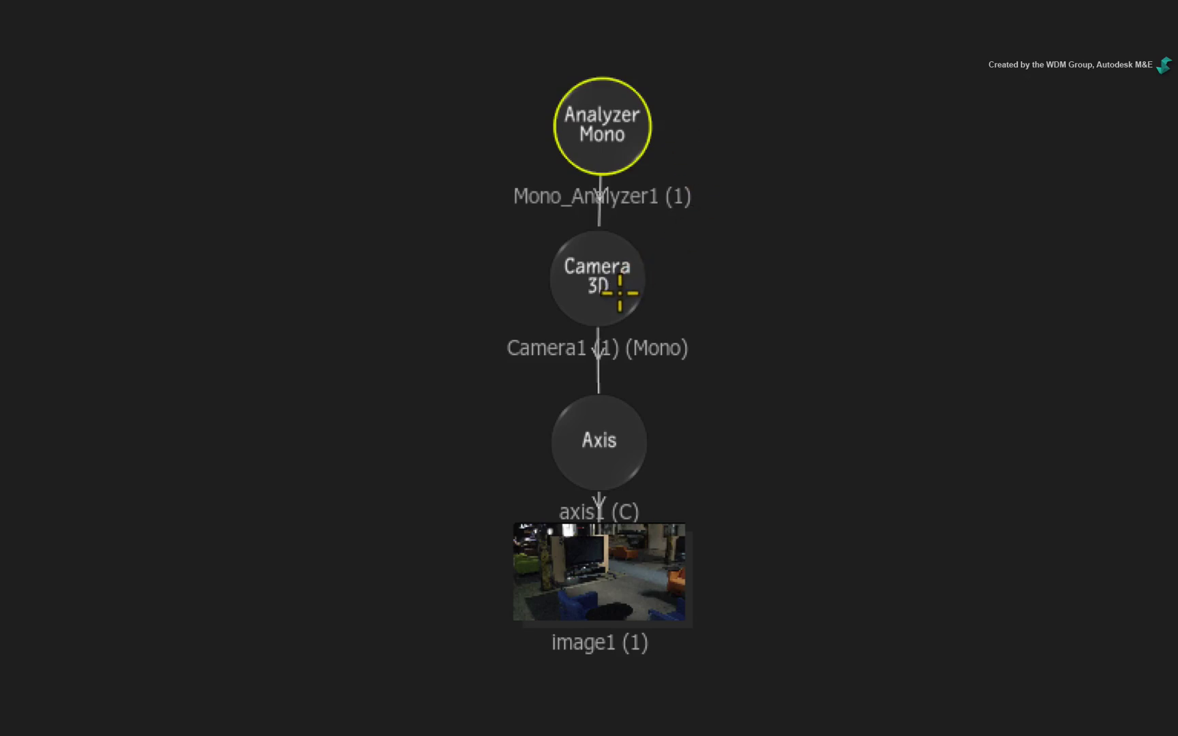
click(621, 291)
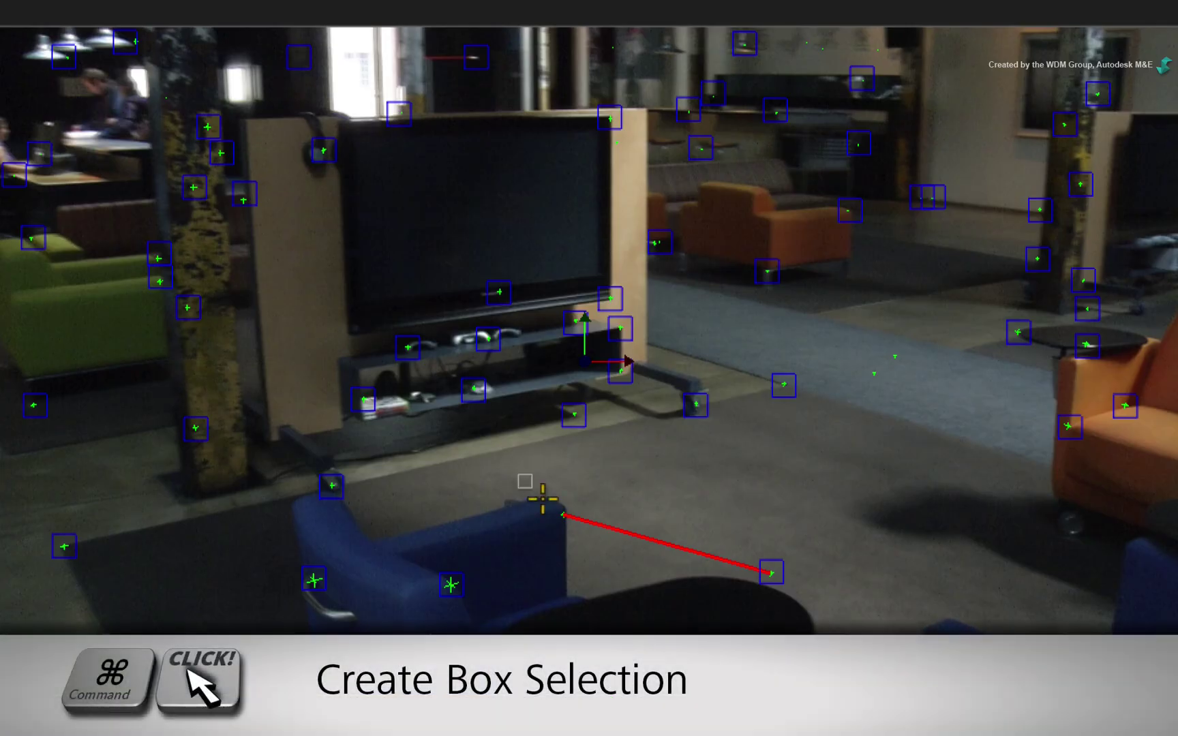
Box-select three carpet trackers near the TV stand in the analyzer viewer.
drag(382, 453, 316, 505)
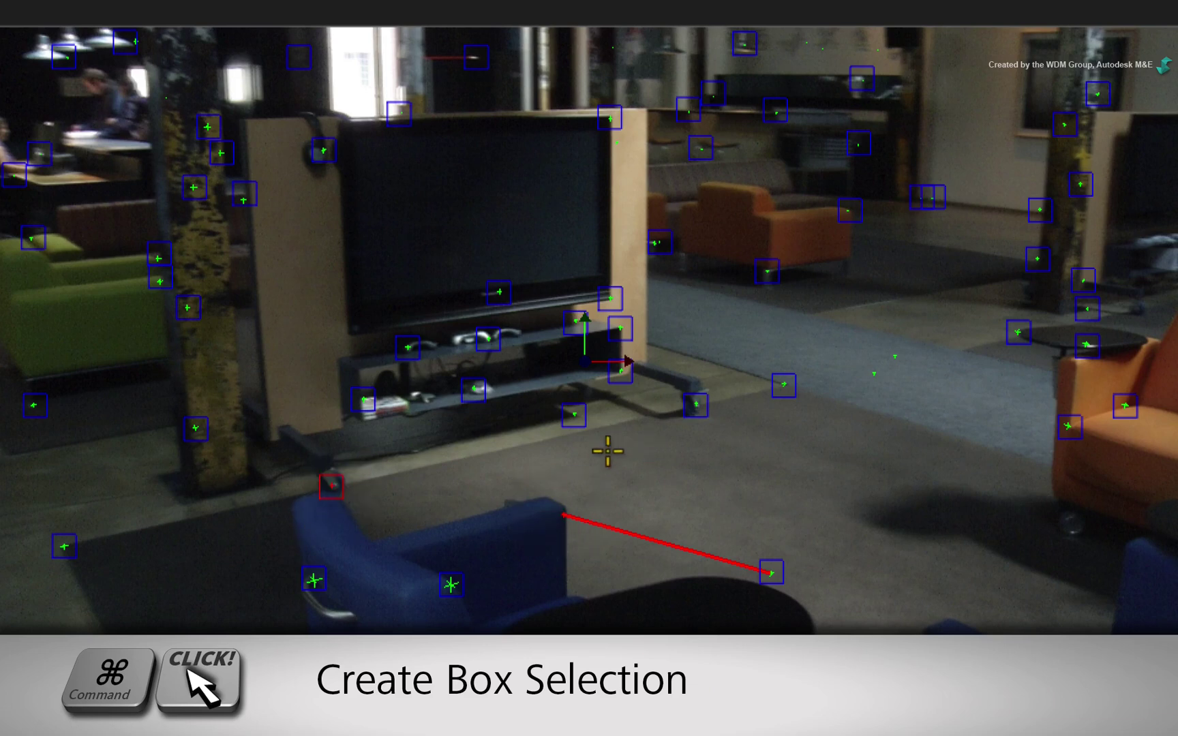
drag(617, 463, 556, 395)
drag(702, 456, 666, 380)
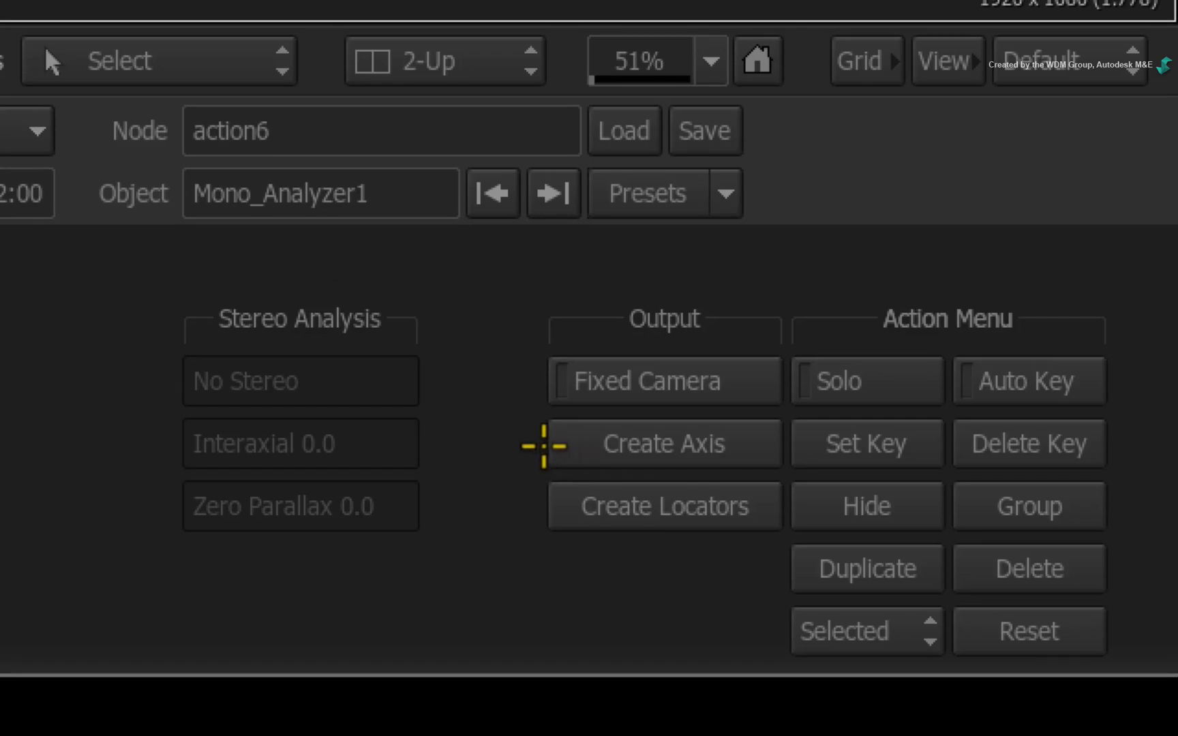
Create axes from the selected carpet trackers and frame the new axis group in the schematic.
click(542, 443)
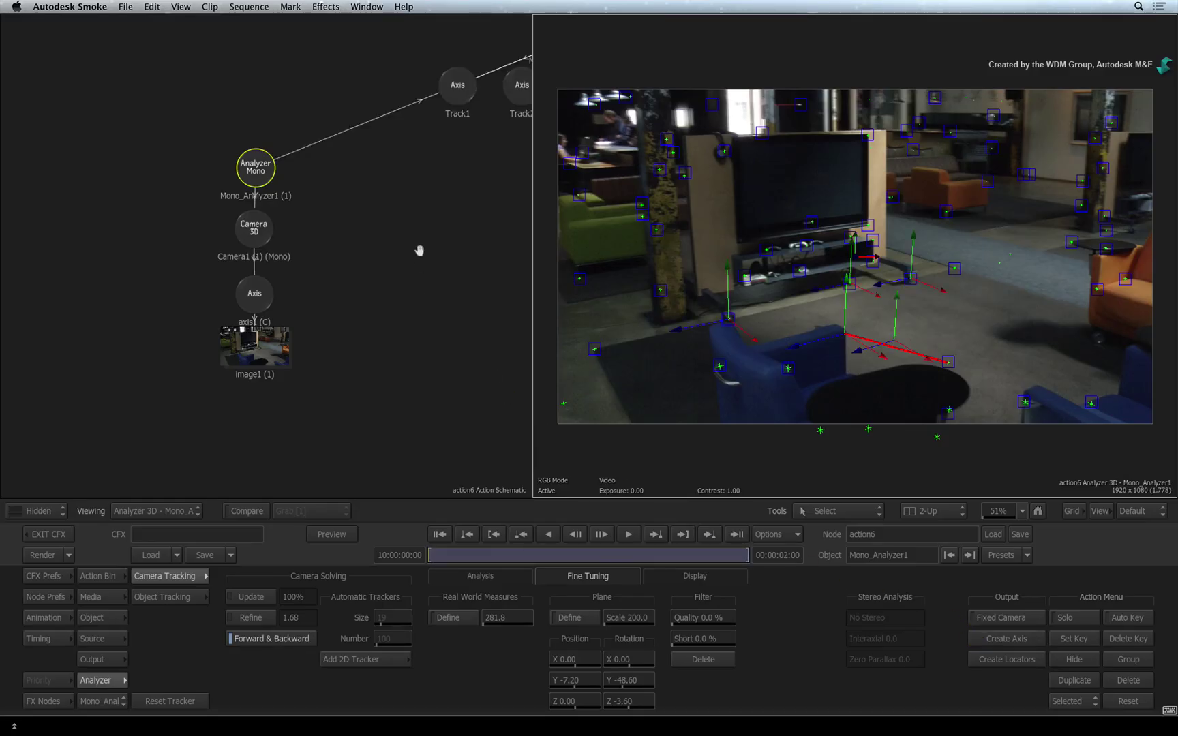
mouse_move(370, 153)
mouse_down()
mouse_move(281, 235)
mouse_move(243, 301)
mouse_up()
key(Home)
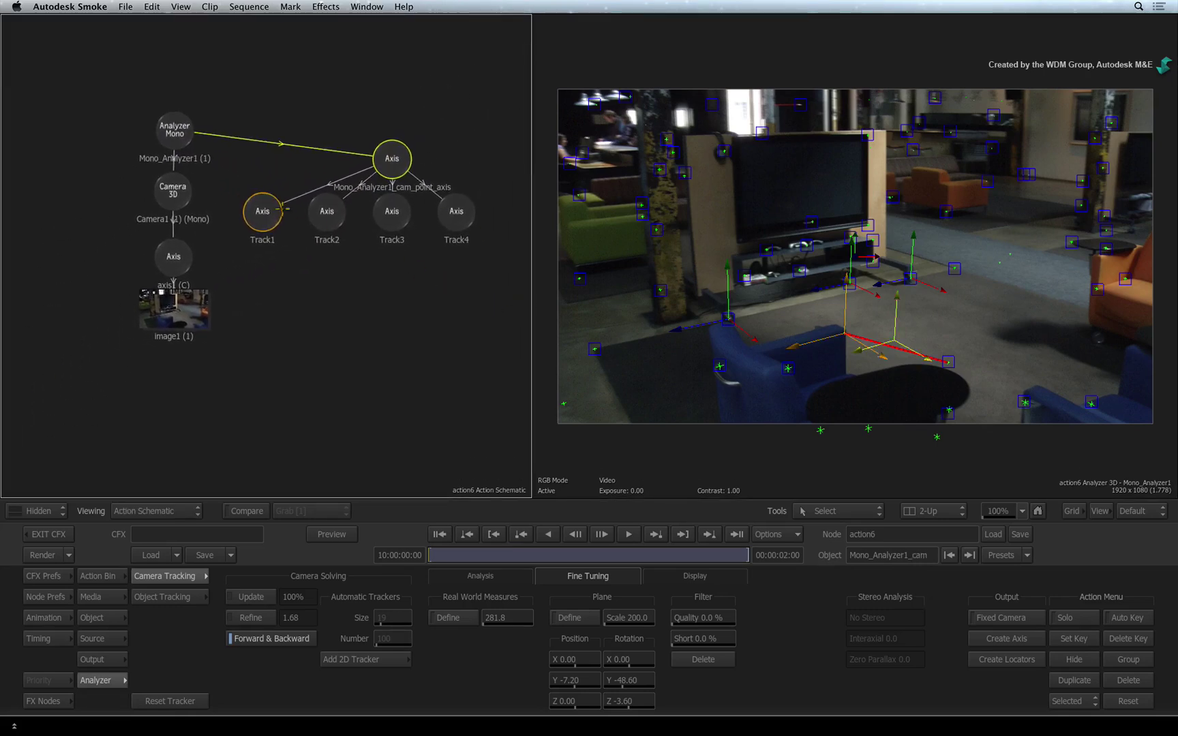
Select the Track1–Track4 axes in the schematic and drag an axis across the carpet.
click(274, 211)
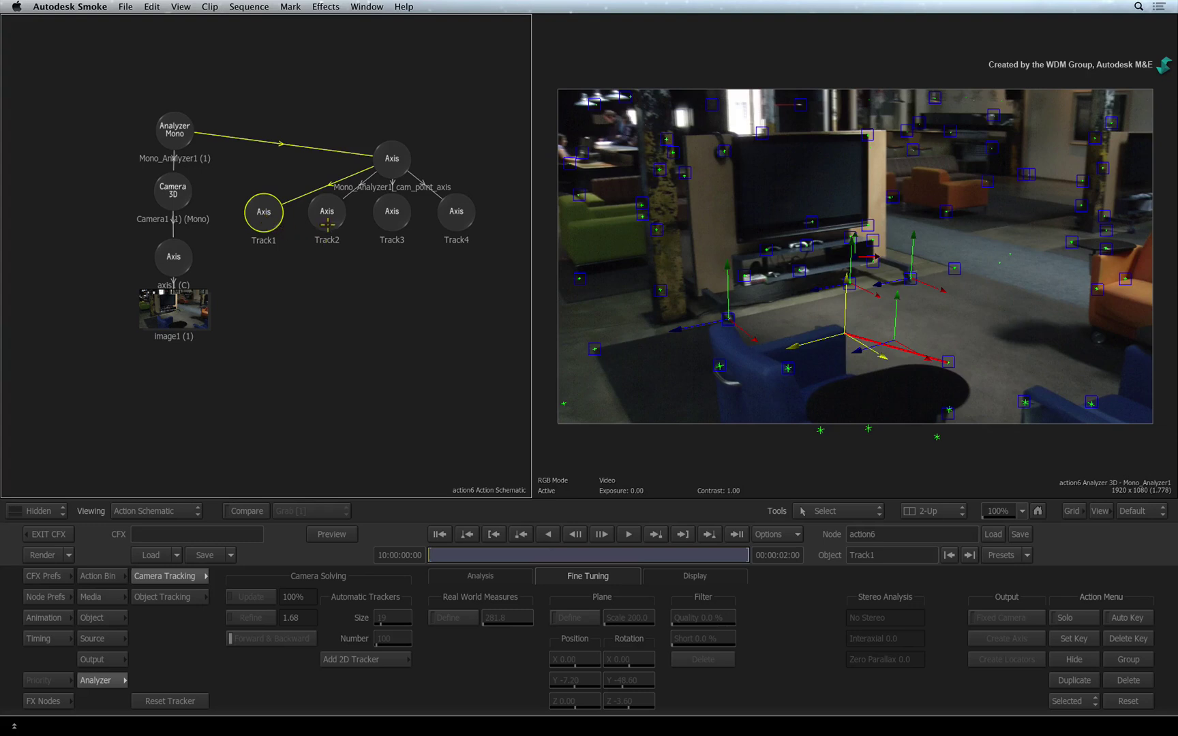
click(329, 210)
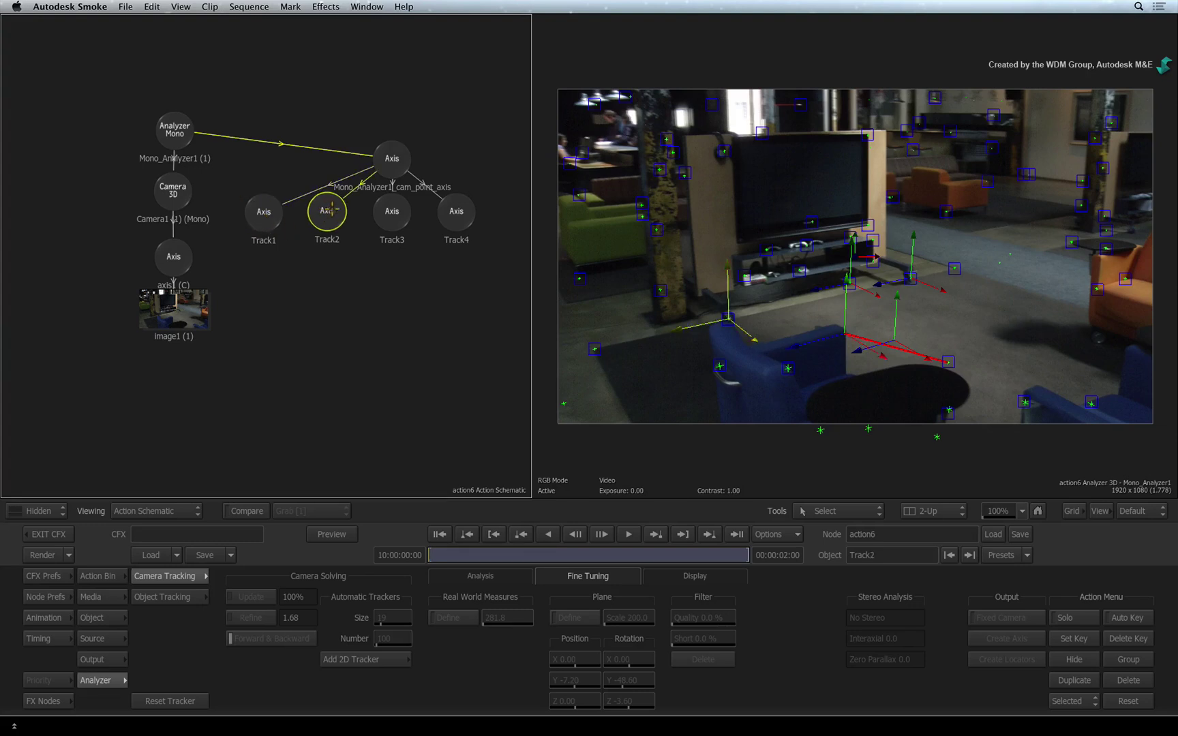
click(396, 205)
click(459, 212)
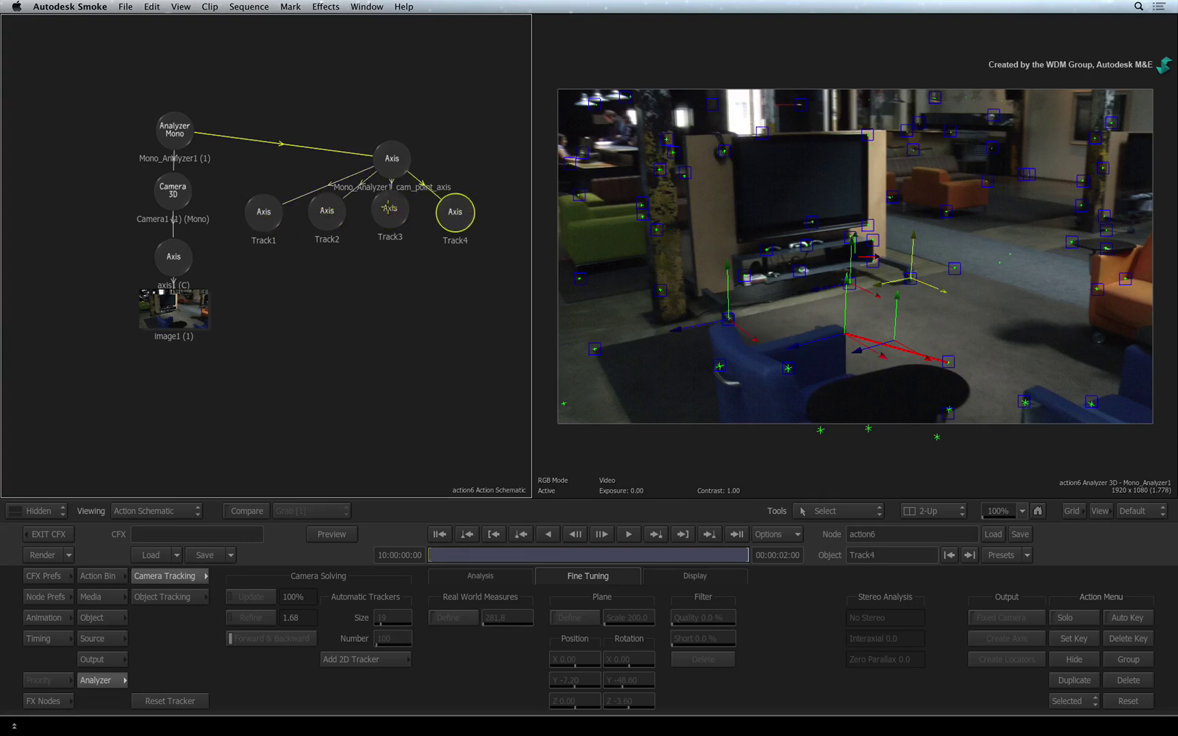
click(390, 207)
click(327, 213)
click(269, 213)
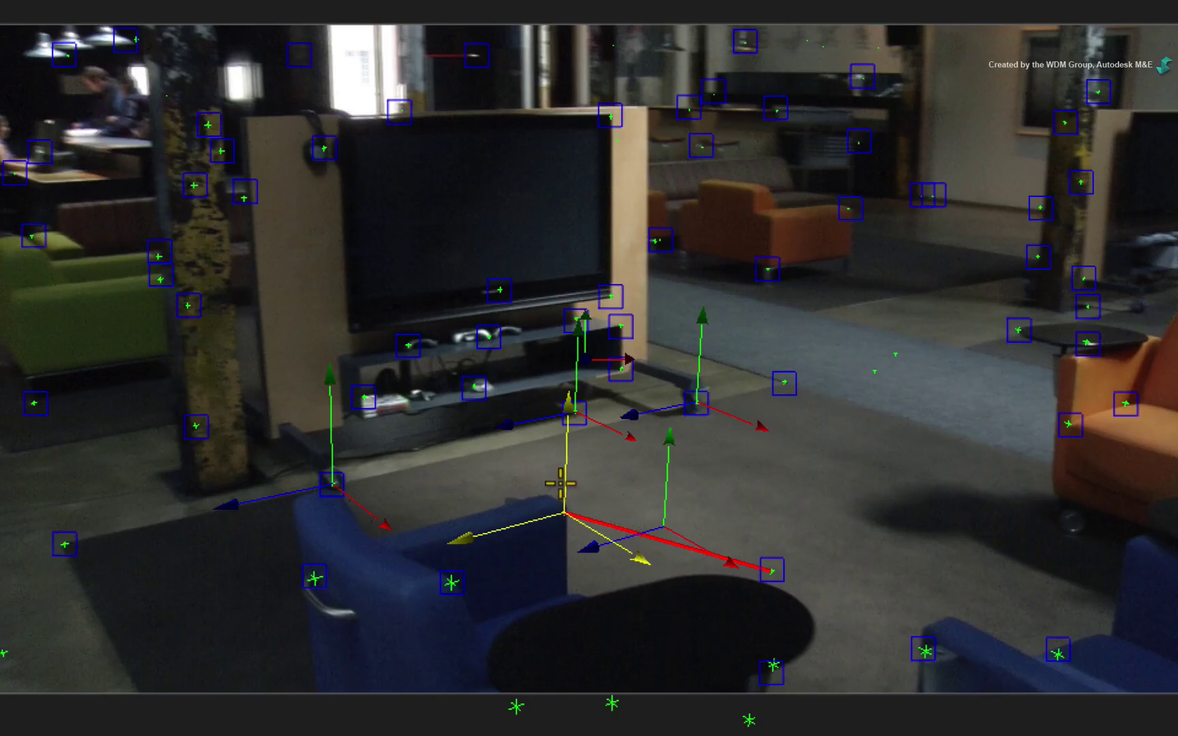
mouse_move(560, 481)
mouse_down()
mouse_move(689, 443)
mouse_move(484, 471)
mouse_move(889, 369)
mouse_move(442, 242)
mouse_move(750, 436)
mouse_move(413, 413)
mouse_move(392, 428)
mouse_up()
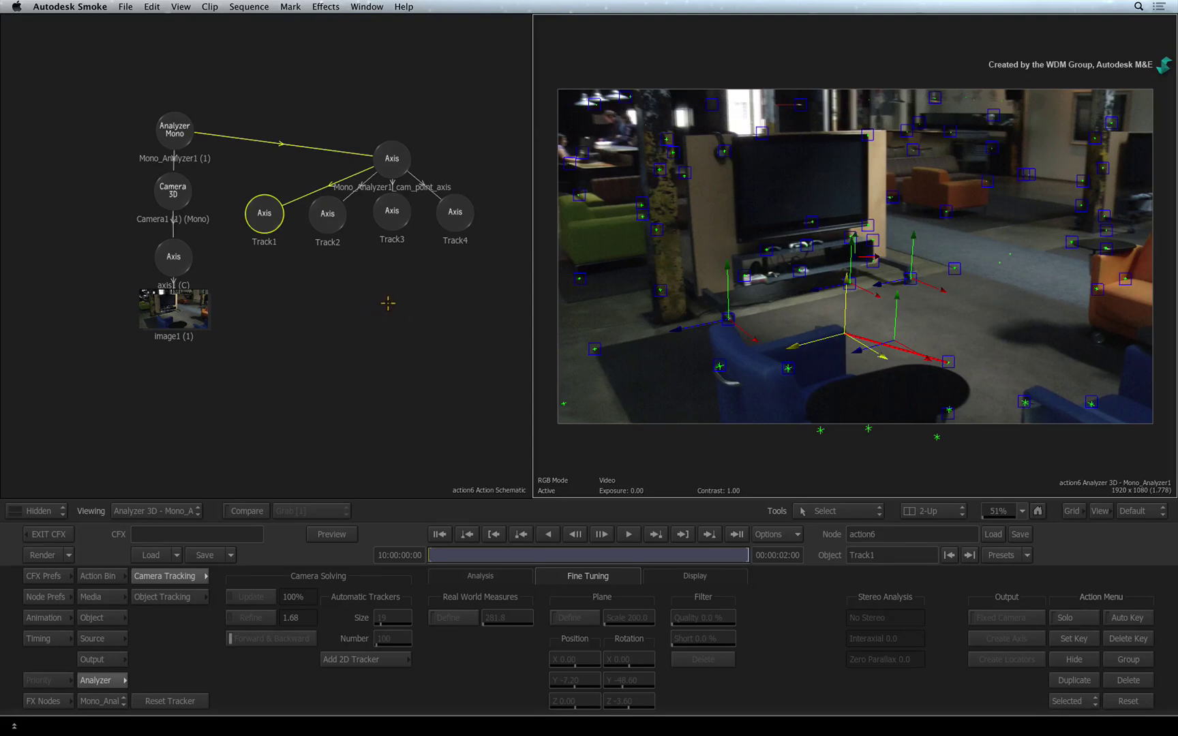
Delete the axis group and create PointLocators1 from the Analyzer Mono node's carpet trackers.
key(Delete)
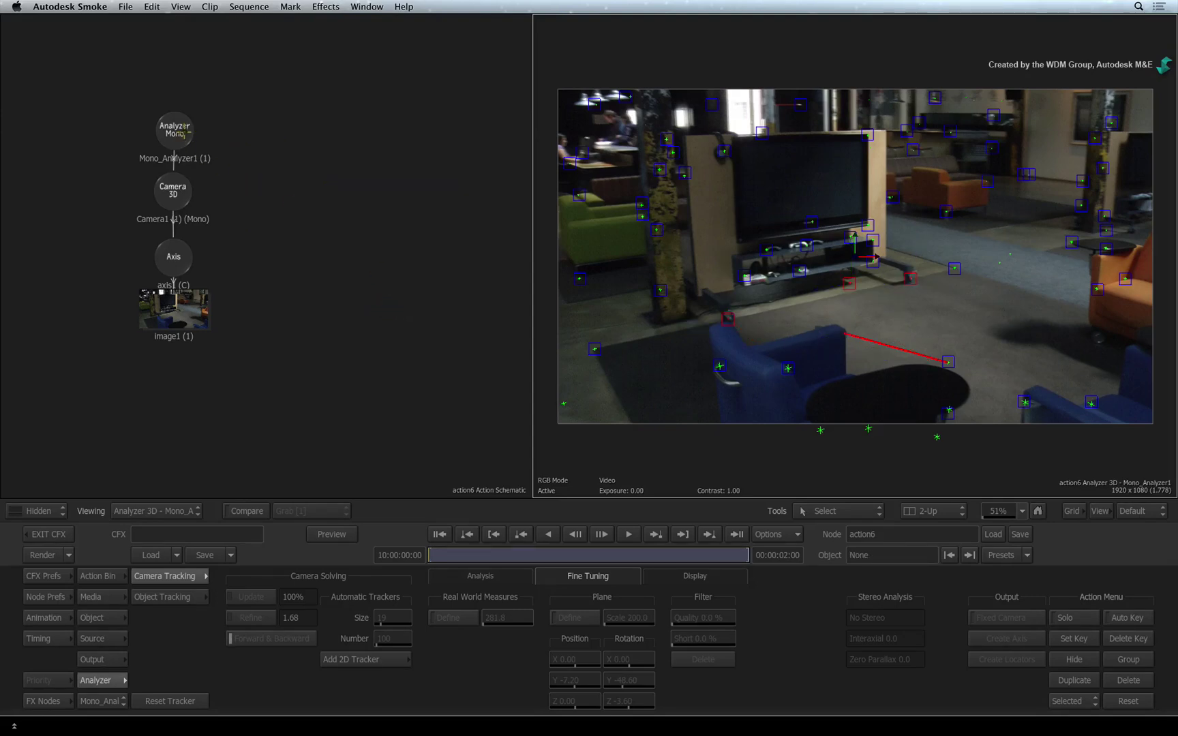
click(177, 124)
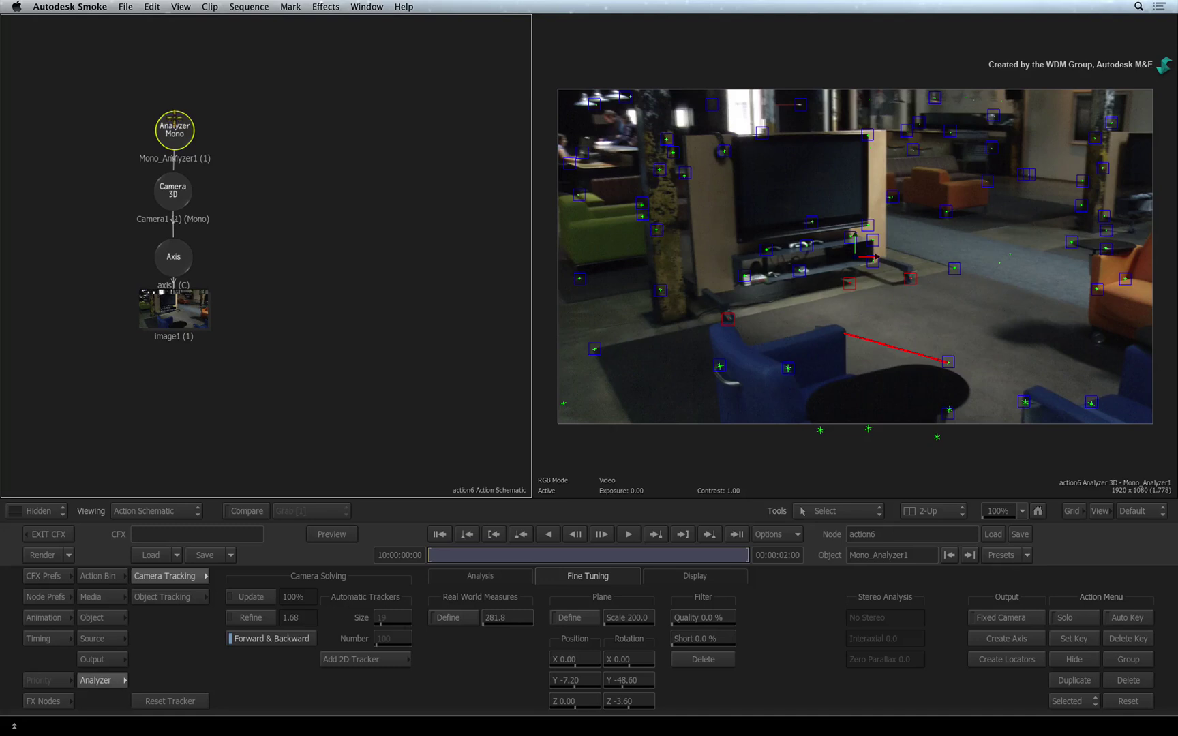
click(990, 655)
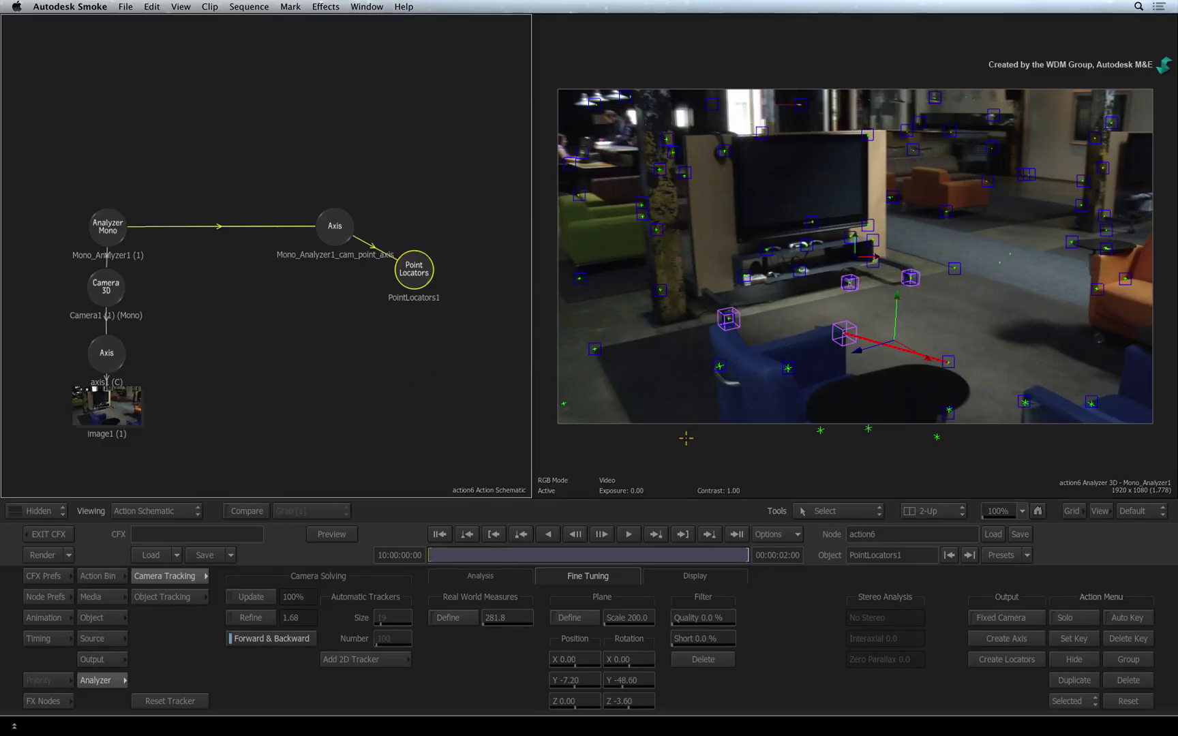
Create a second locator set, PointLocators2, from the TV trackers and select it.
click(567, 427)
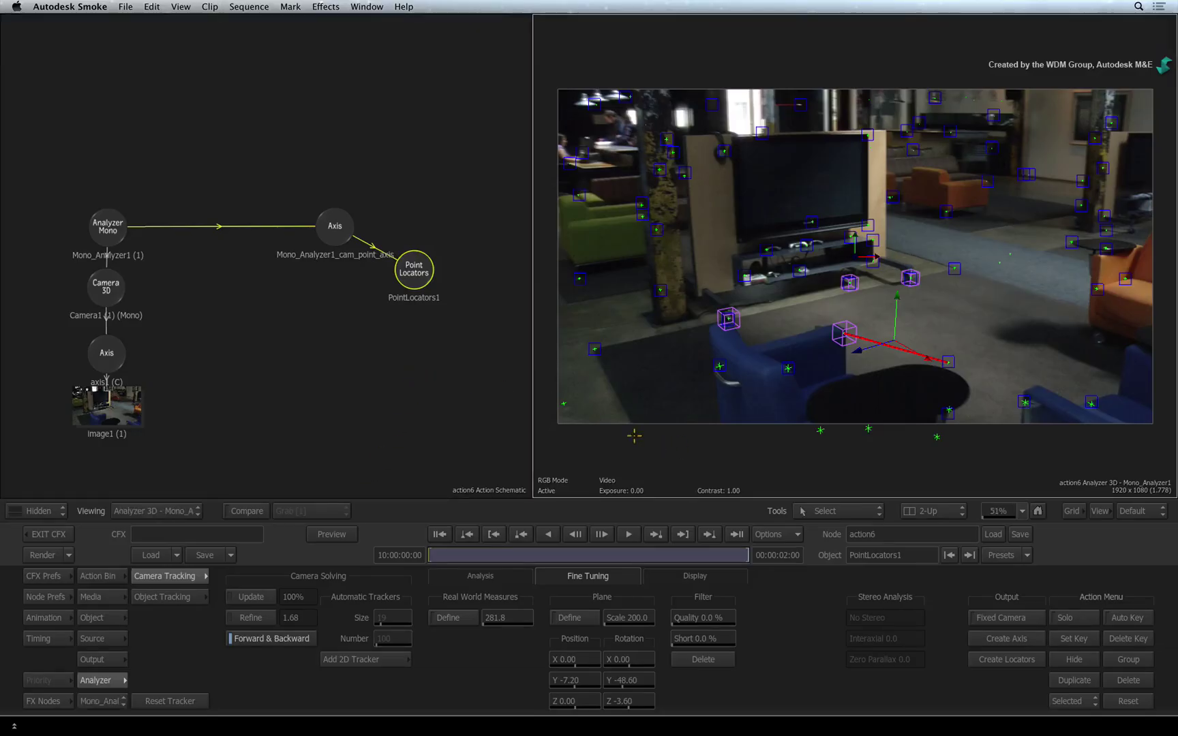
click(113, 216)
click(705, 472)
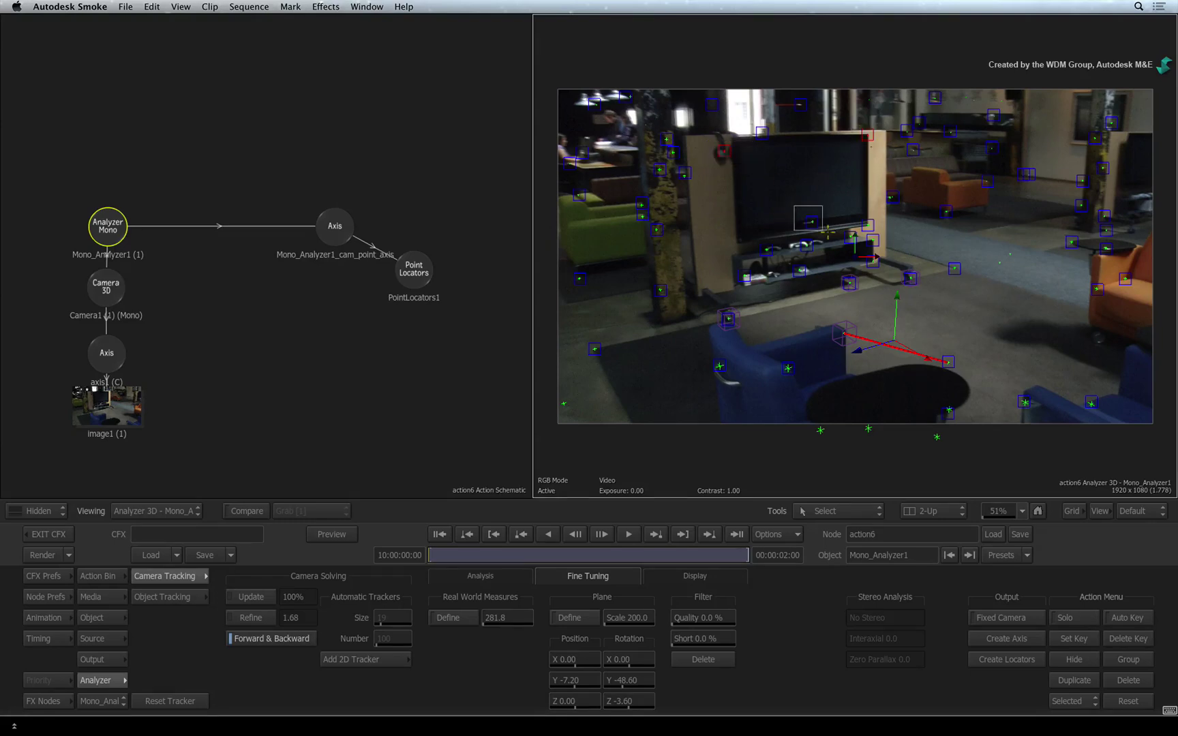
click(998, 656)
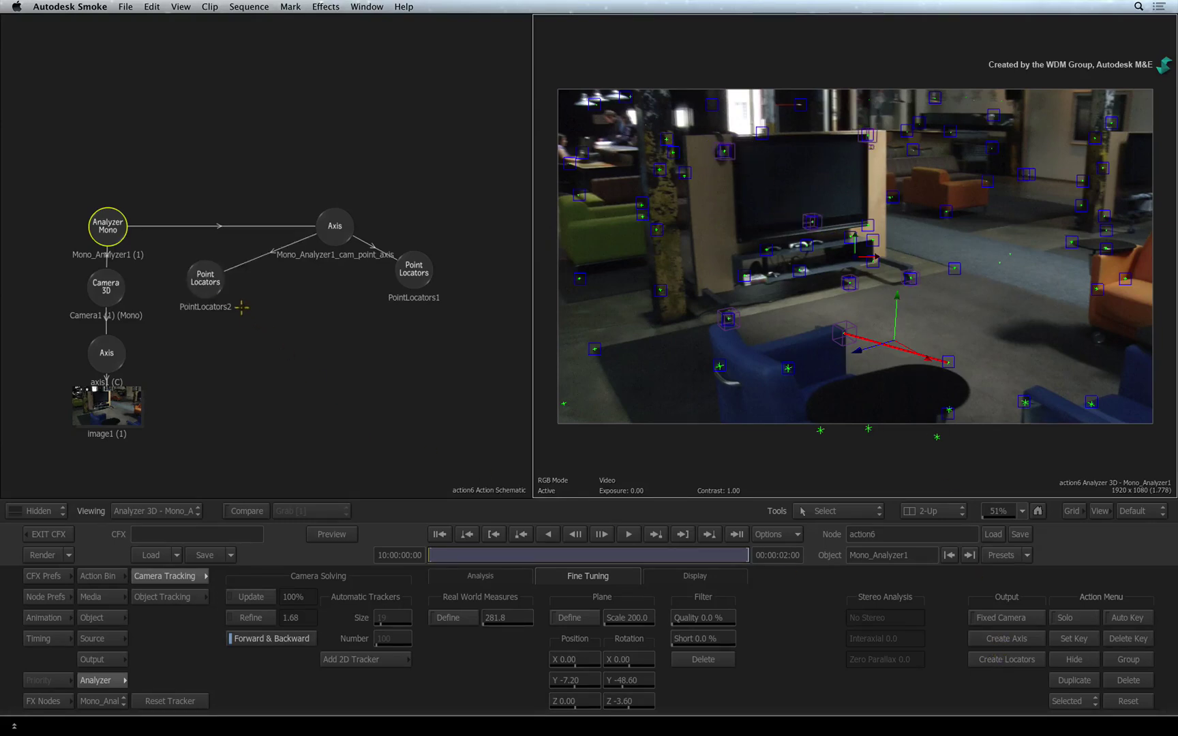
click(410, 272)
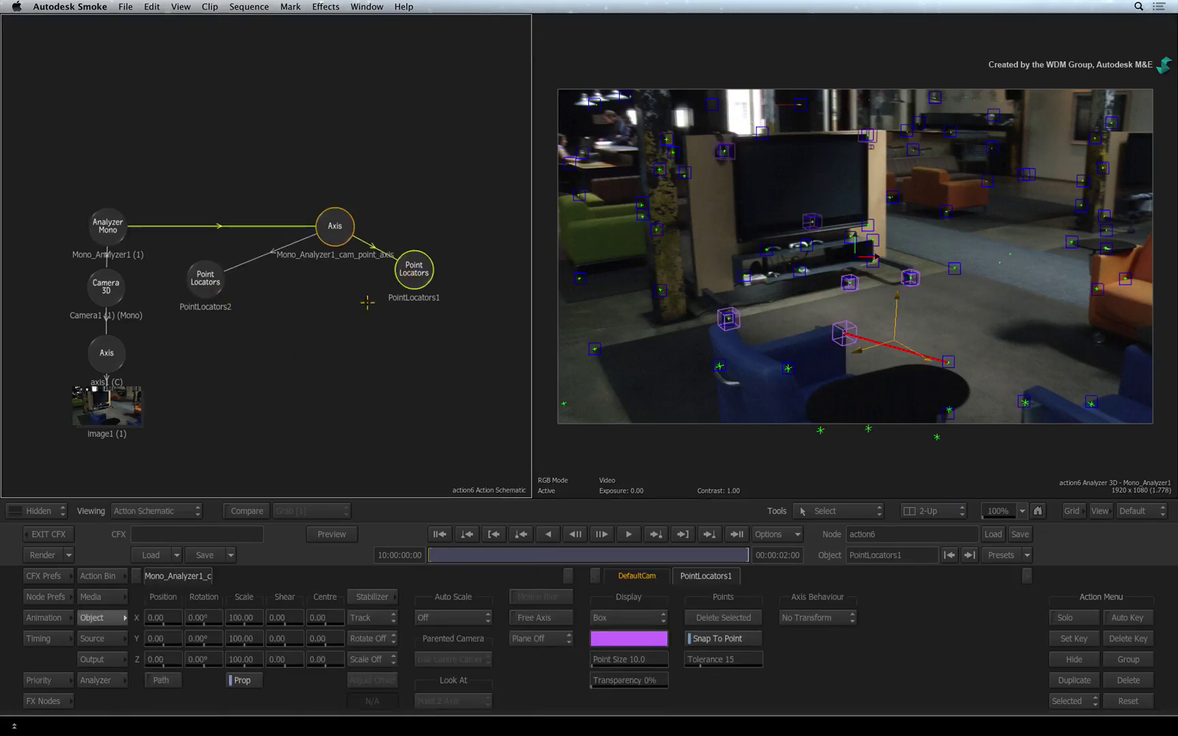
drag(205, 283, 209, 285)
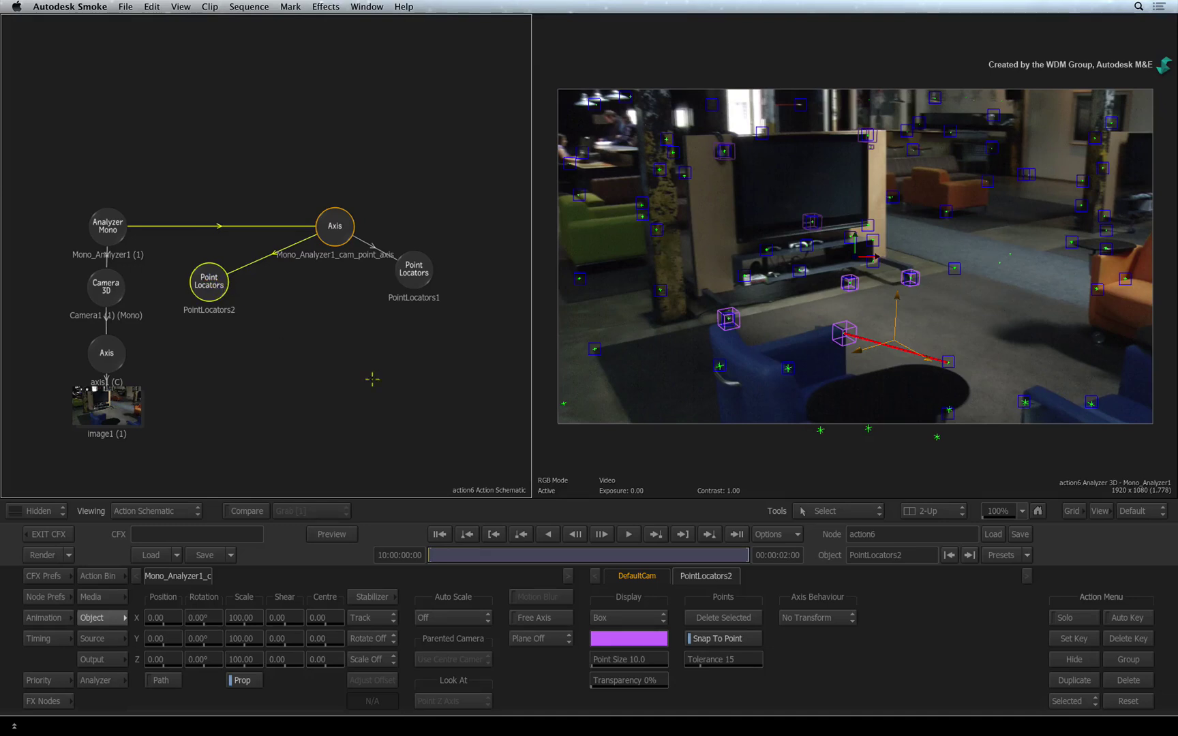
Display PointLocators2 as yellow-green spheres.
click(630, 617)
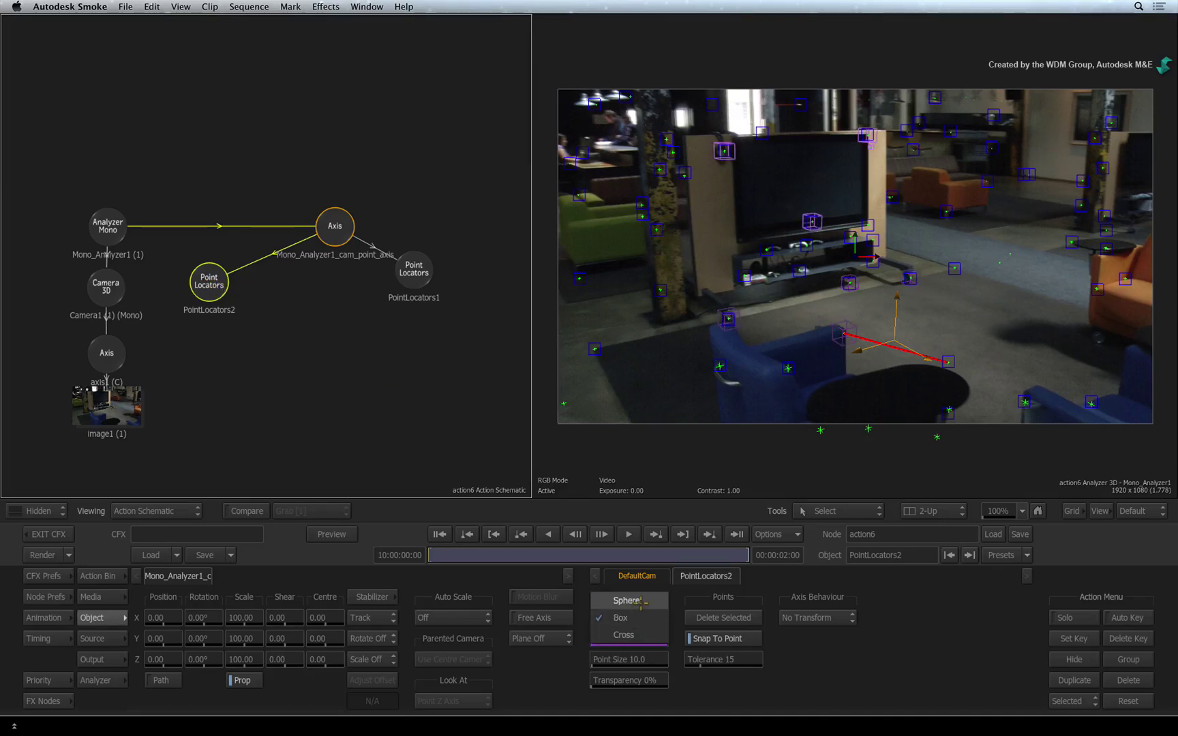
click(627, 600)
click(638, 639)
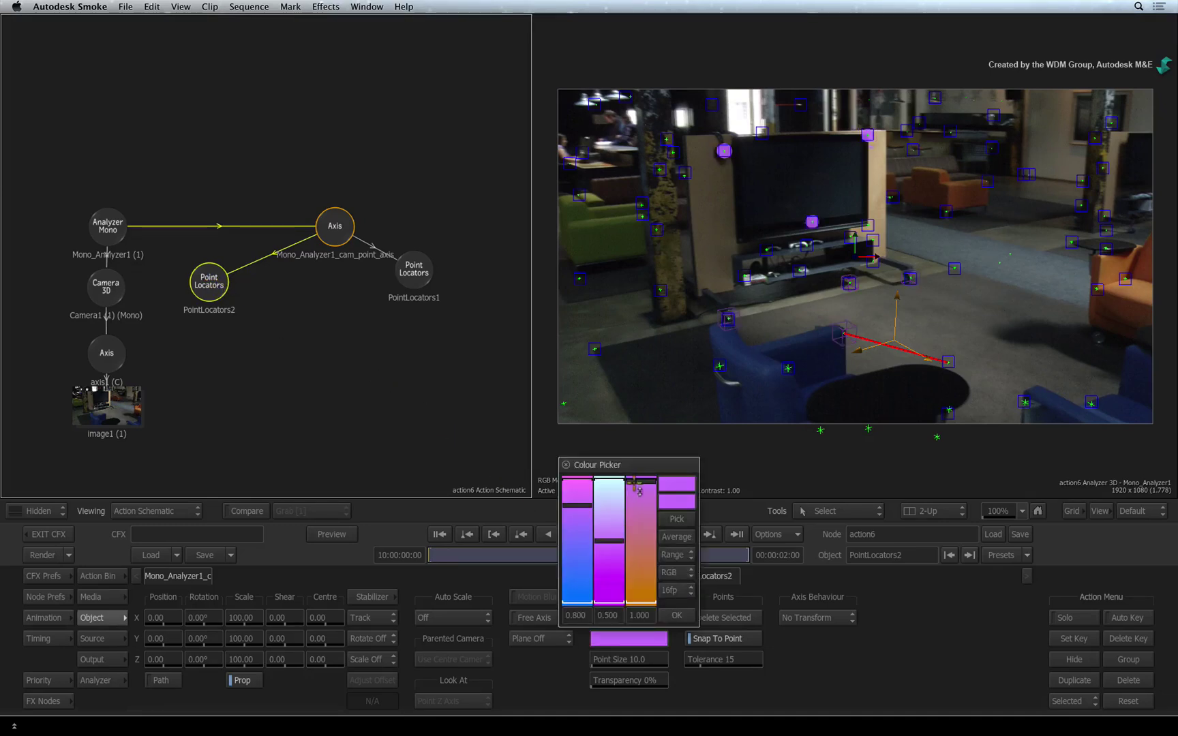
mouse_move(641, 488)
mouse_down()
mouse_move(640, 555)
mouse_move(609, 489)
mouse_up()
click(673, 615)
click(411, 272)
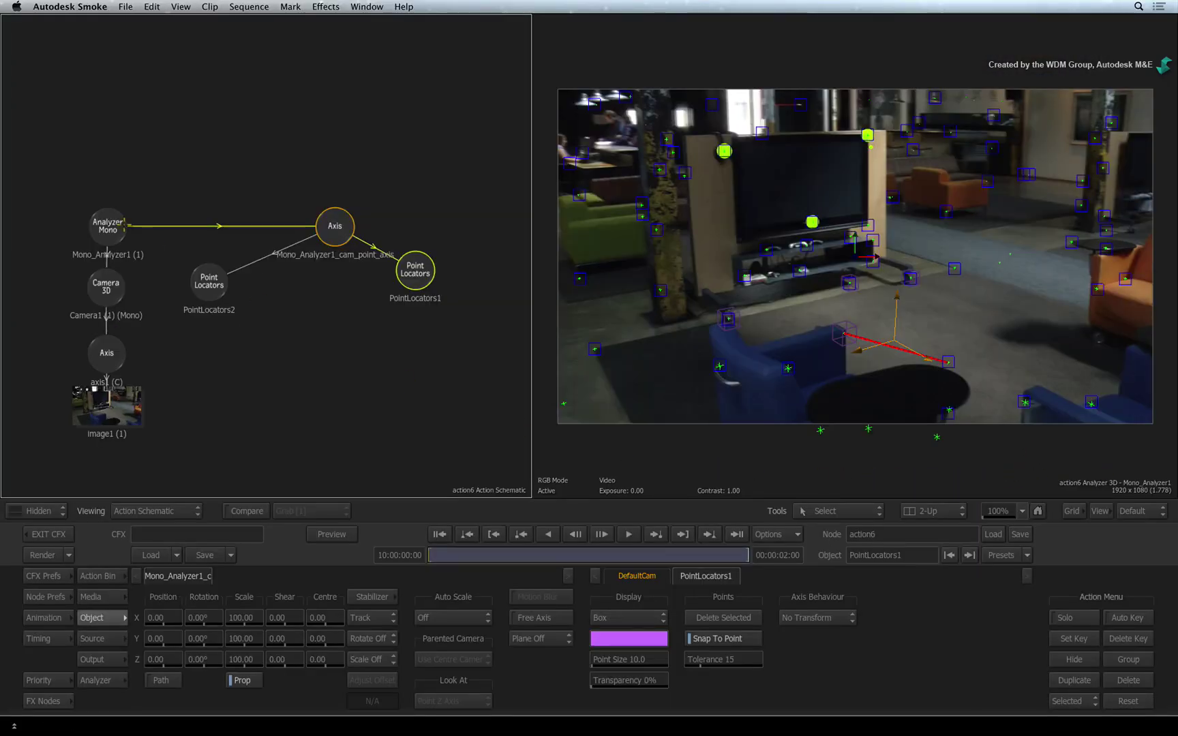
Switch to the Result view and set the result camera to Camera1.
click(123, 222)
key(F4)
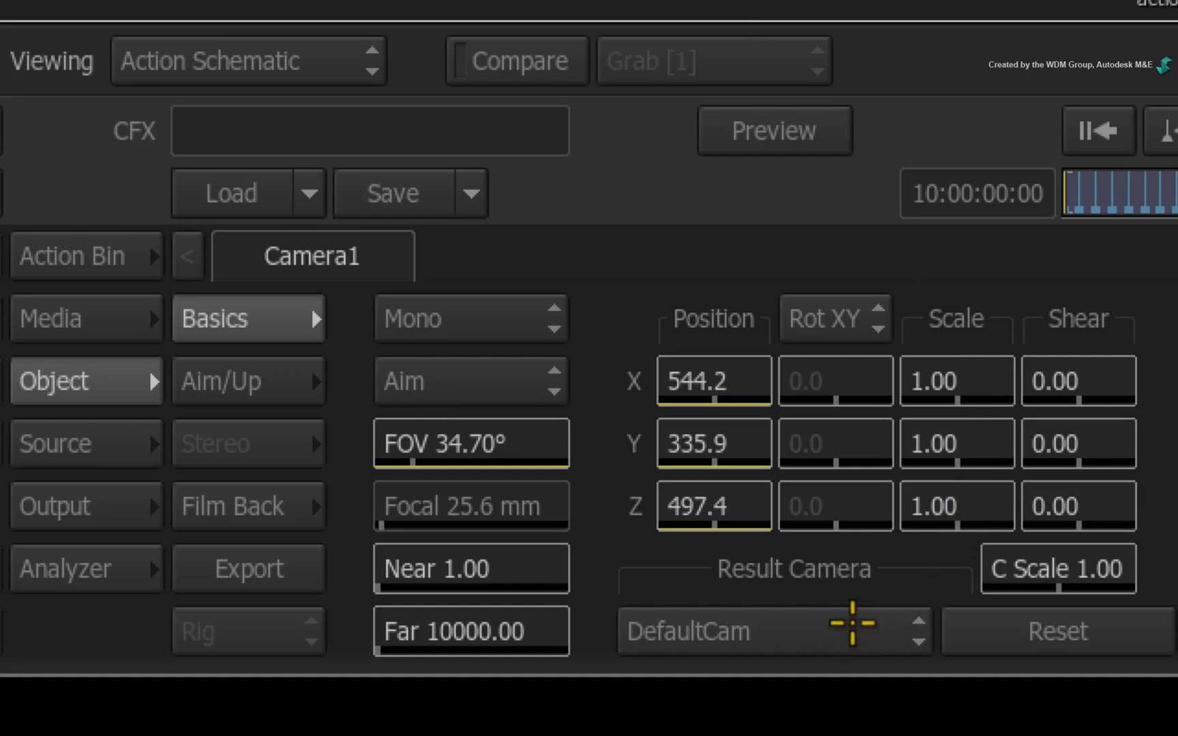
click(850, 623)
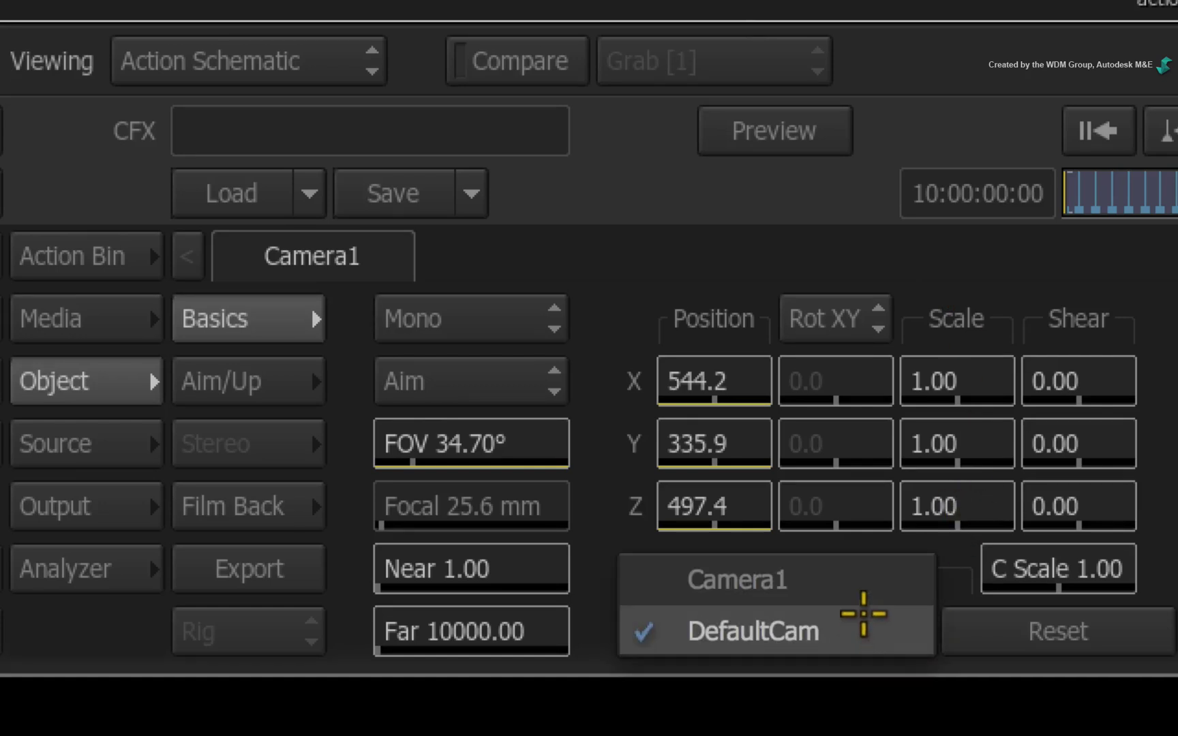
click(849, 578)
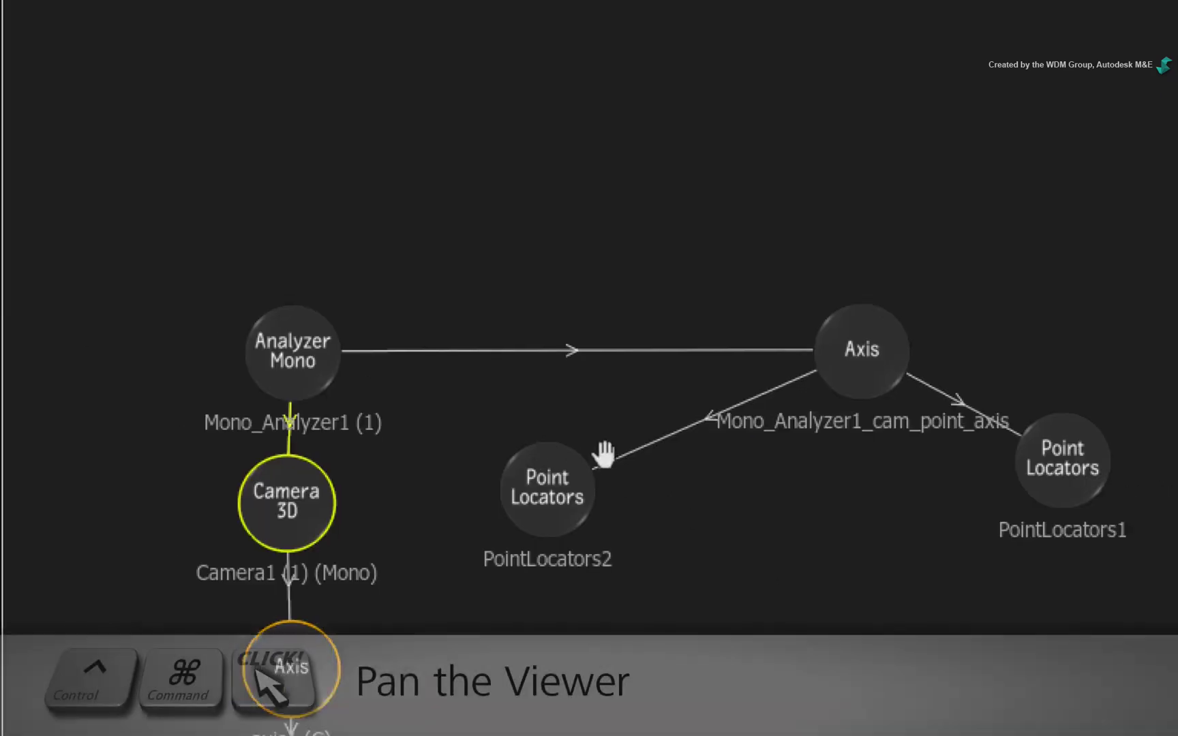
Hide the default camera in the schematic and play back the clip to check.
drag(231, 266, 546, 280)
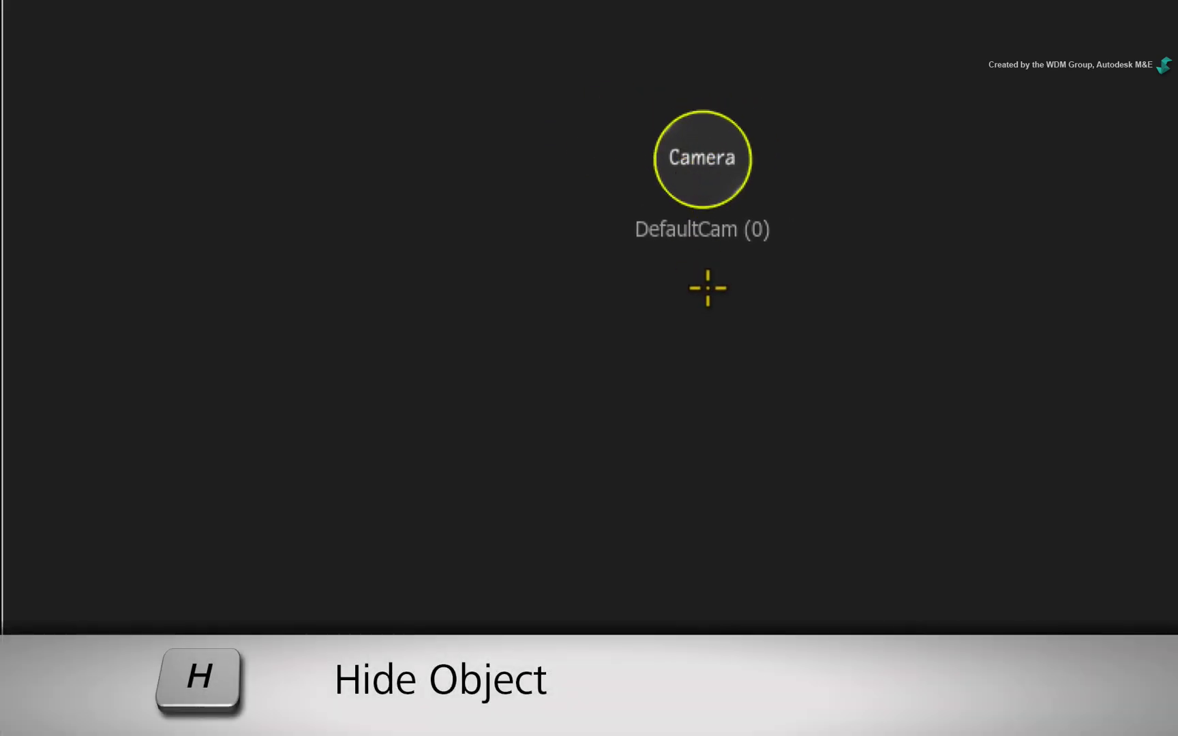
key(h)
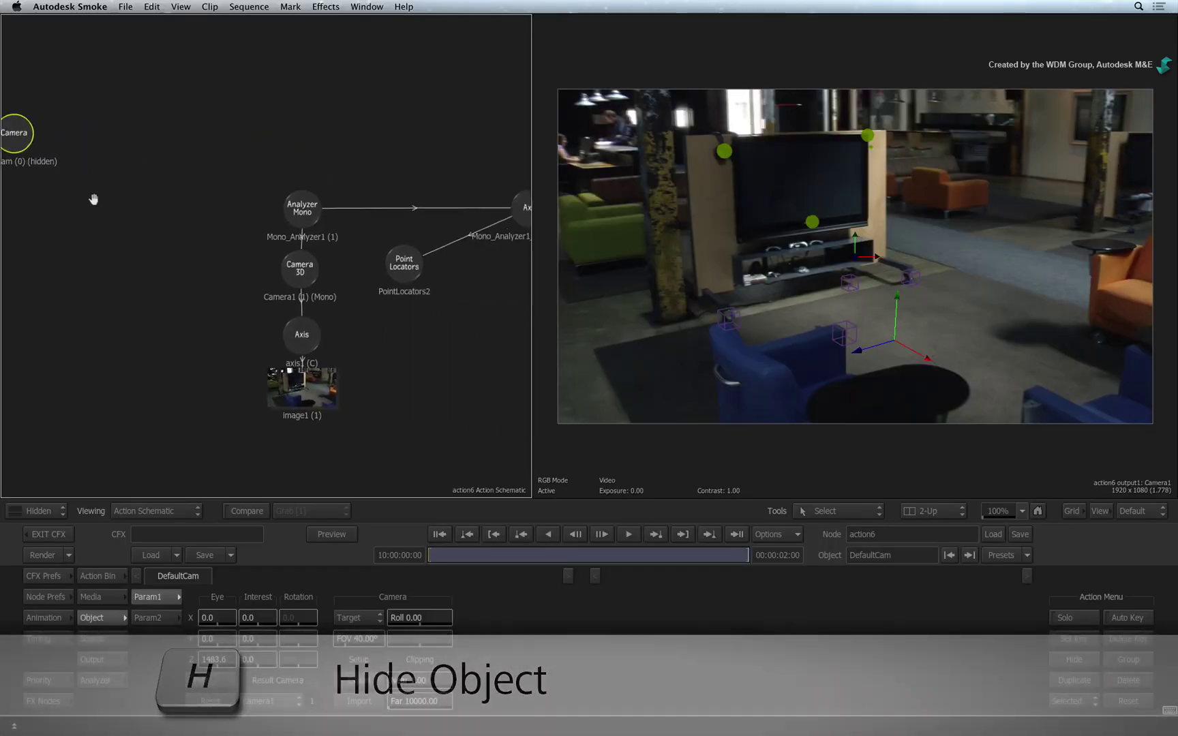
drag(428, 344, 315, 312)
click(521, 534)
click(269, 440)
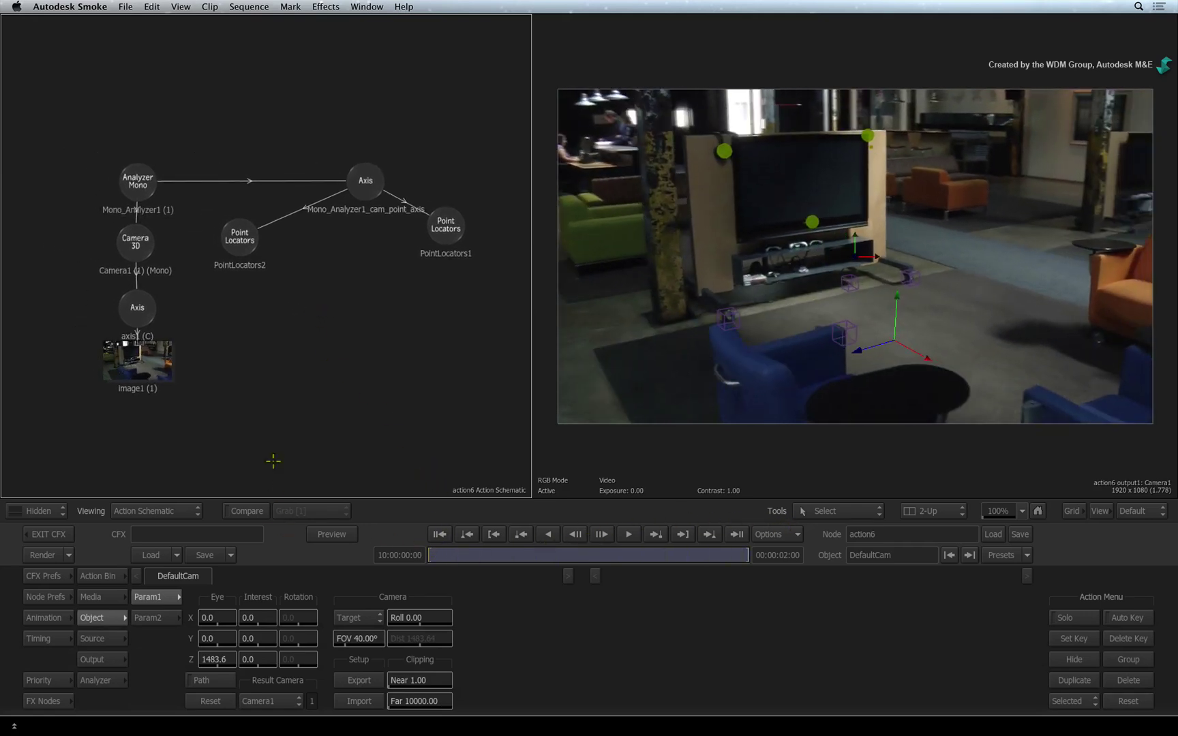
Hide axis1 and the analyzer's camera point axis, replay the shot, and nudge PointLocators1 lower.
click(137, 312)
key(h)
click(352, 193)
key(h)
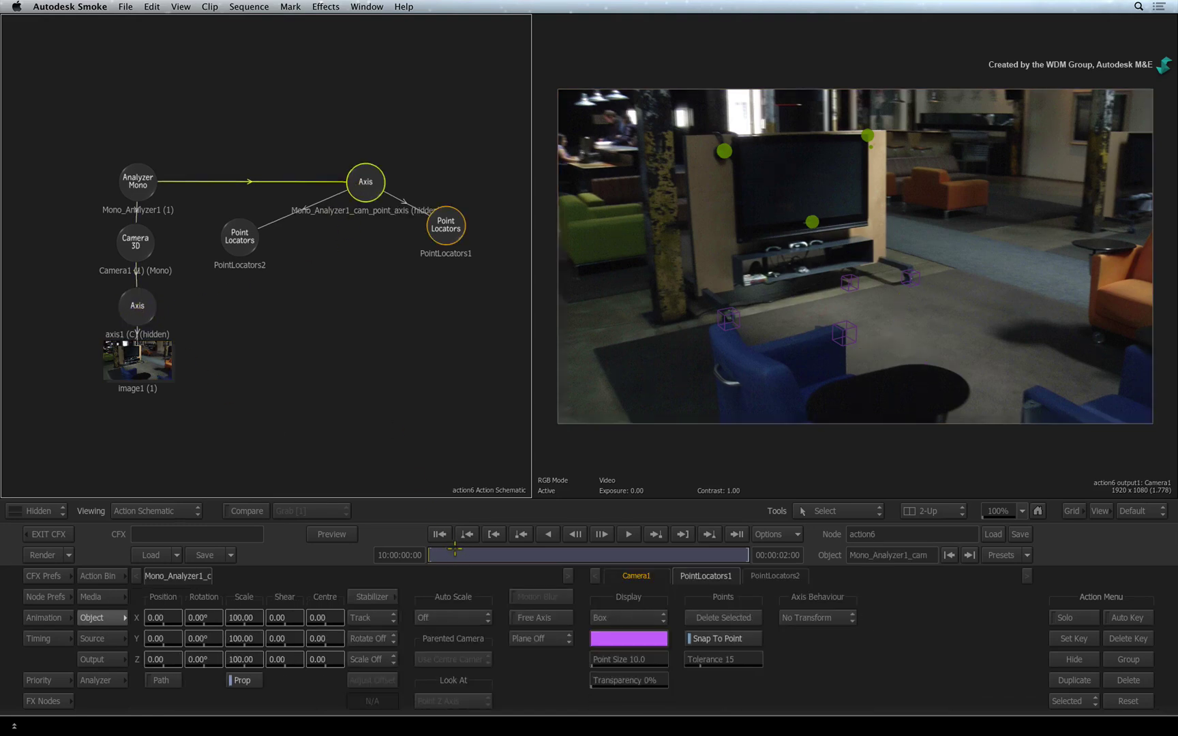
key(space)
drag(435, 238, 427, 256)
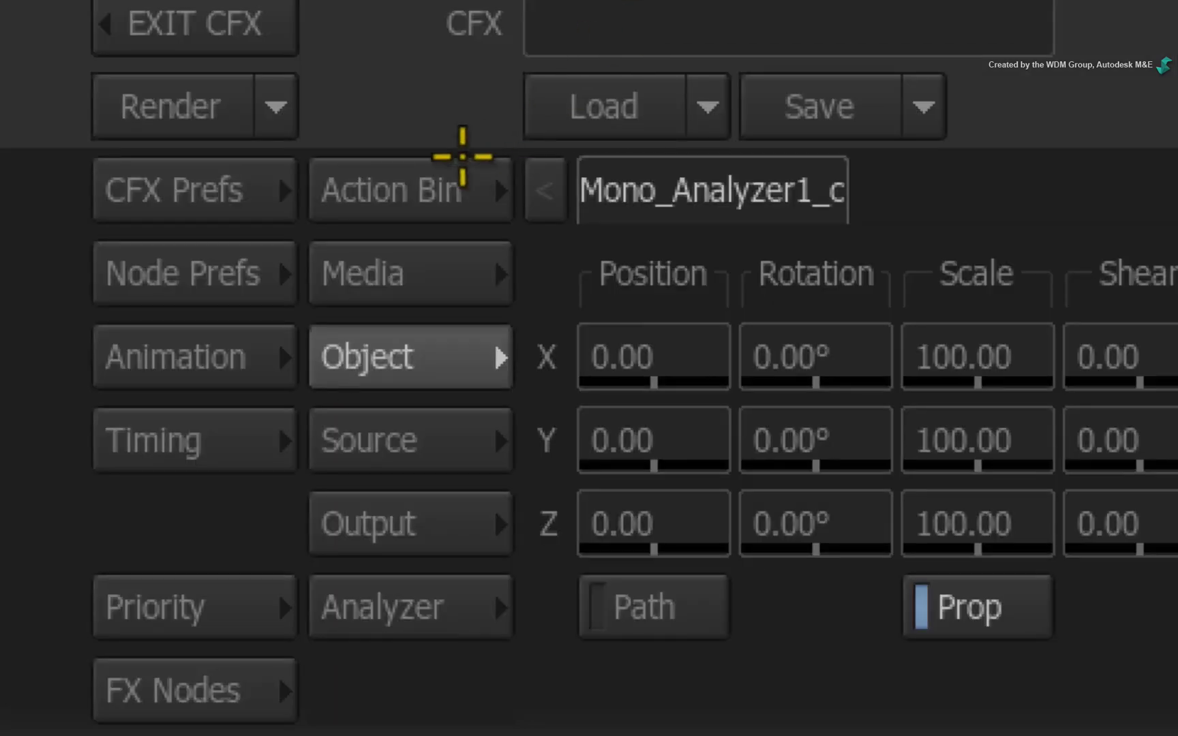
Import the 3D_tracking_logo FBX model from the 3D_Model folder through the Action Bin.
click(107, 573)
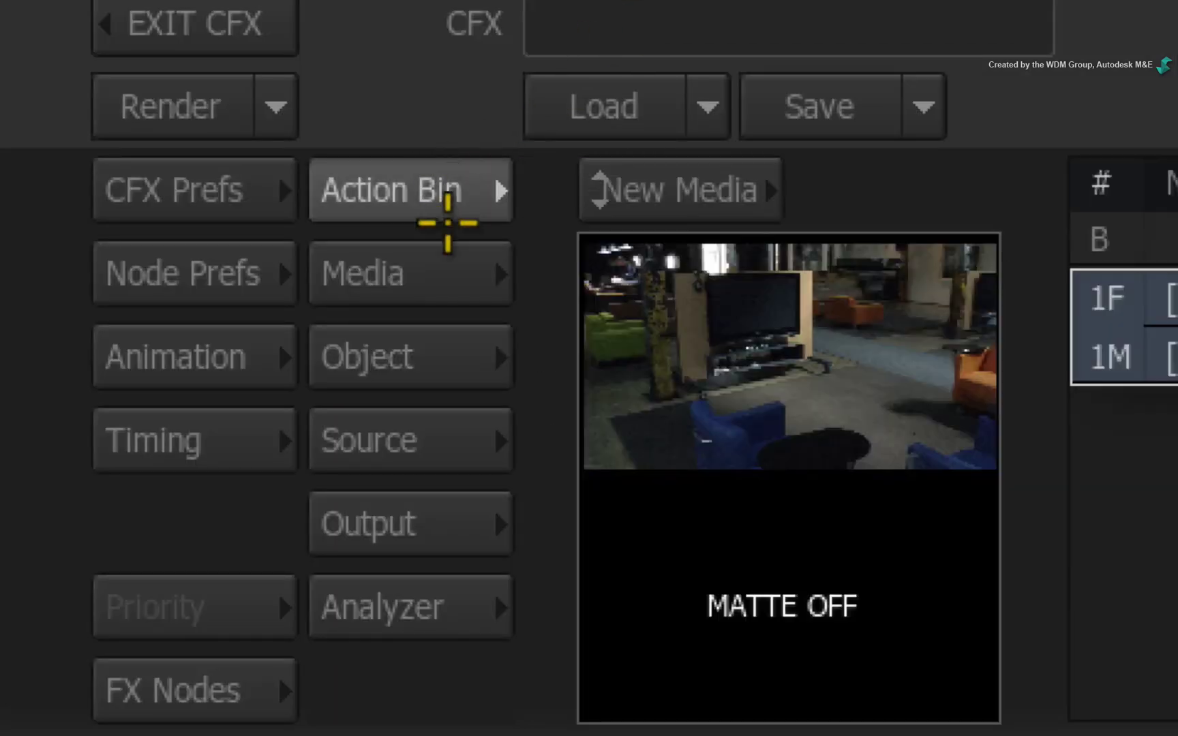
click(430, 178)
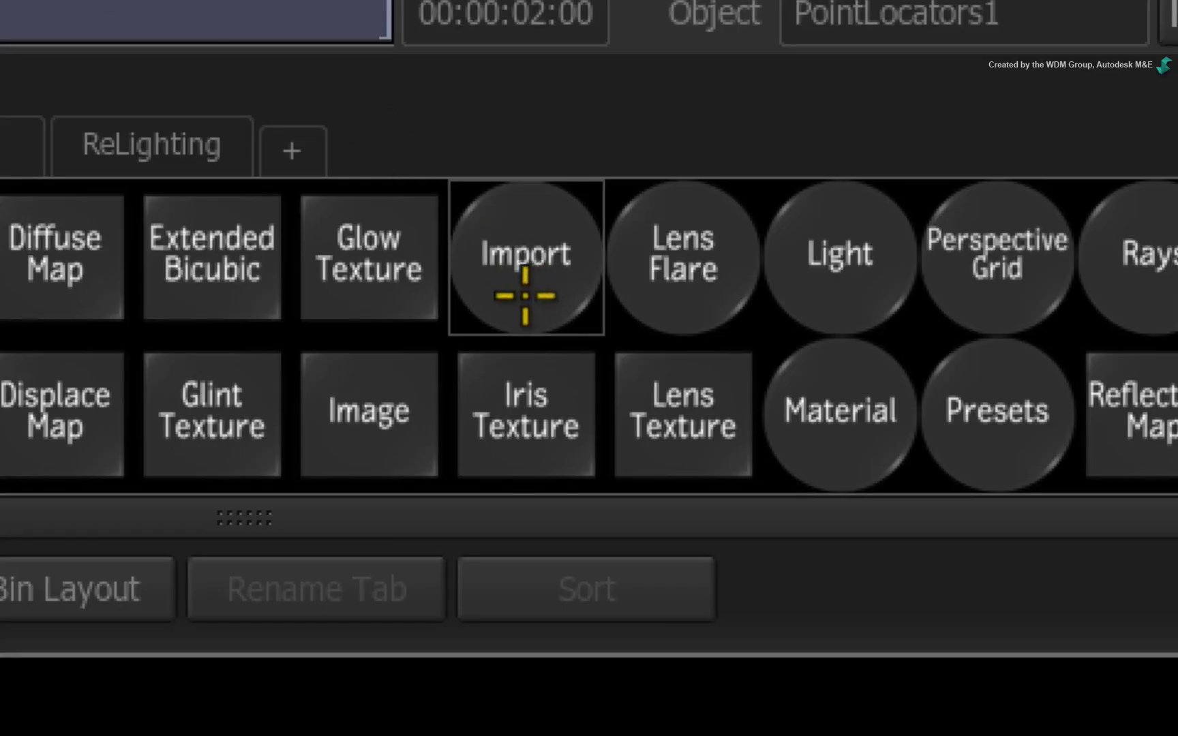
click(536, 297)
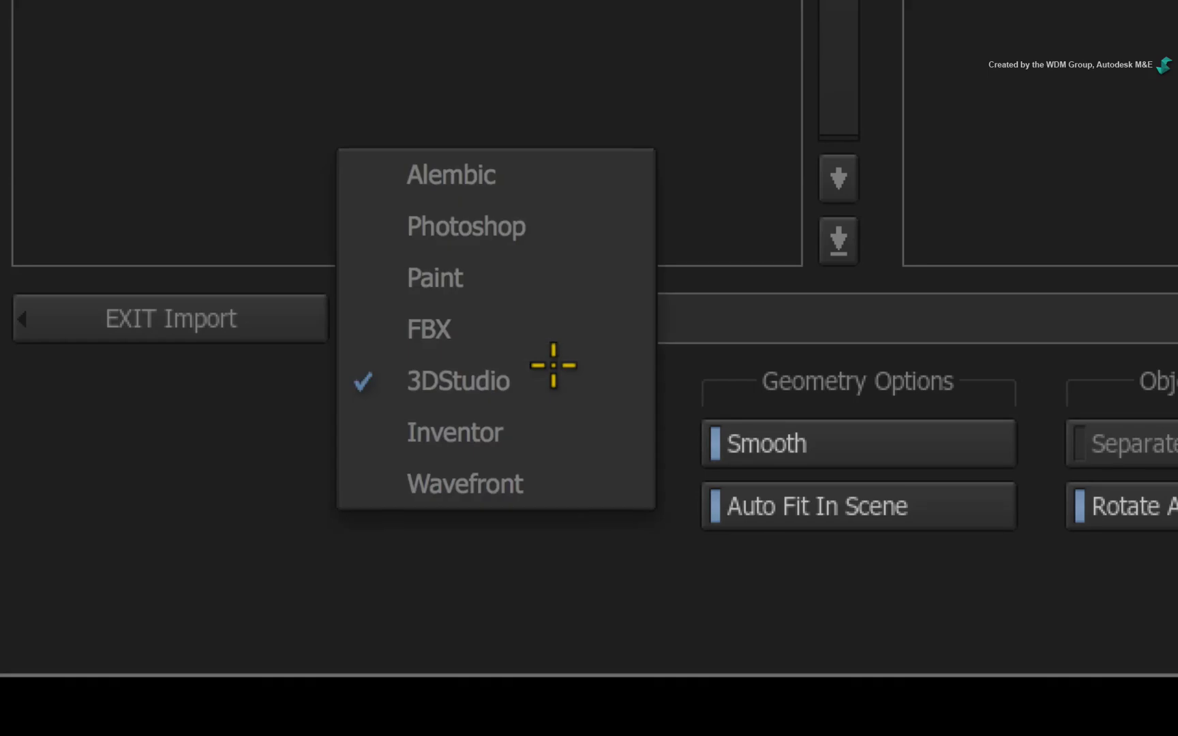
click(284, 614)
click(560, 326)
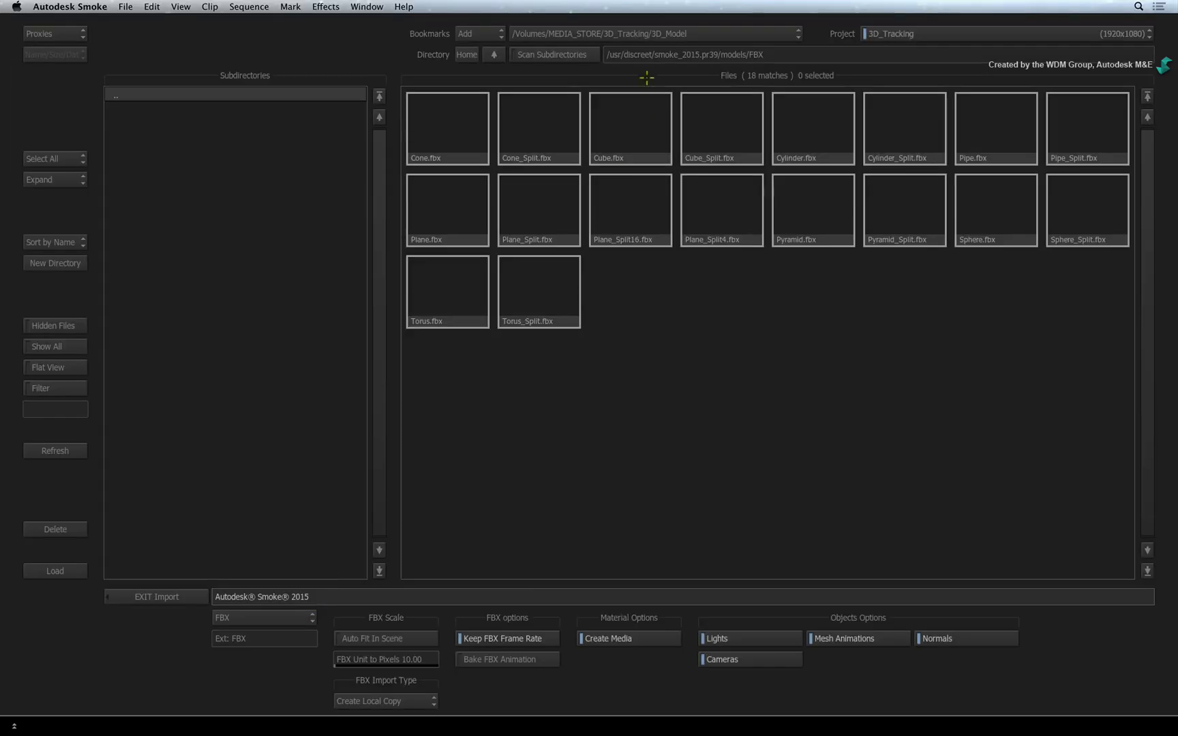
click(661, 33)
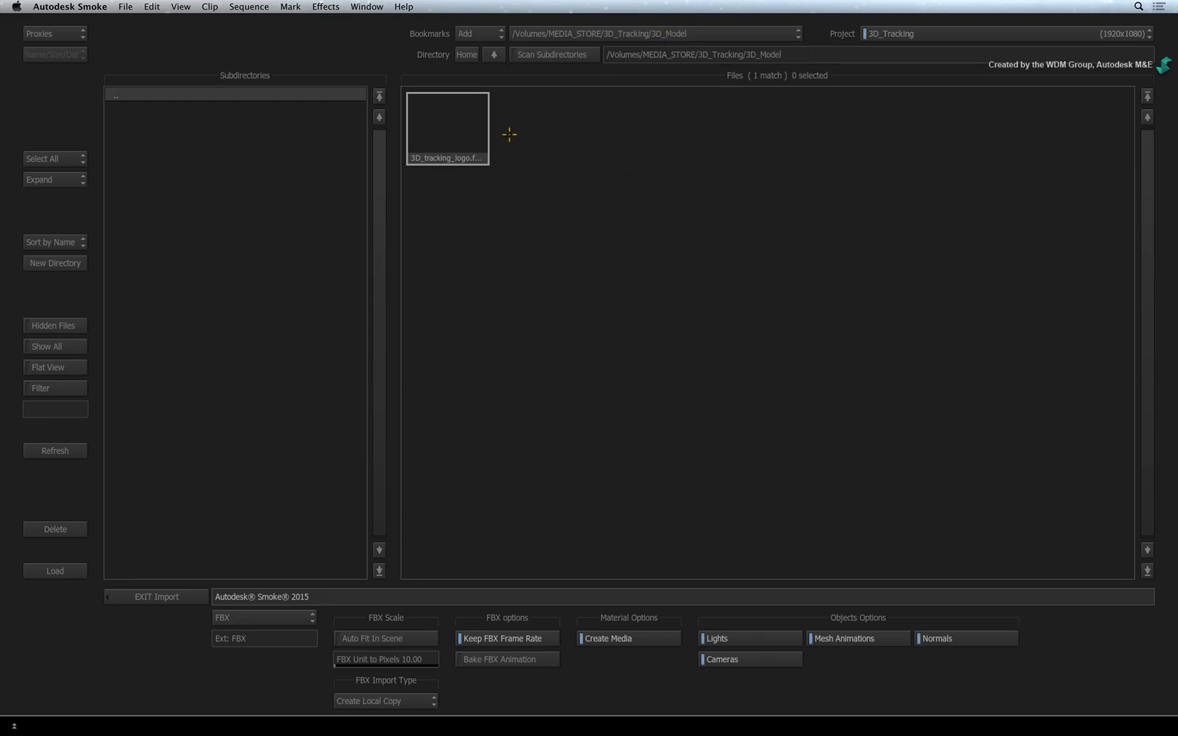
click(451, 146)
click(50, 572)
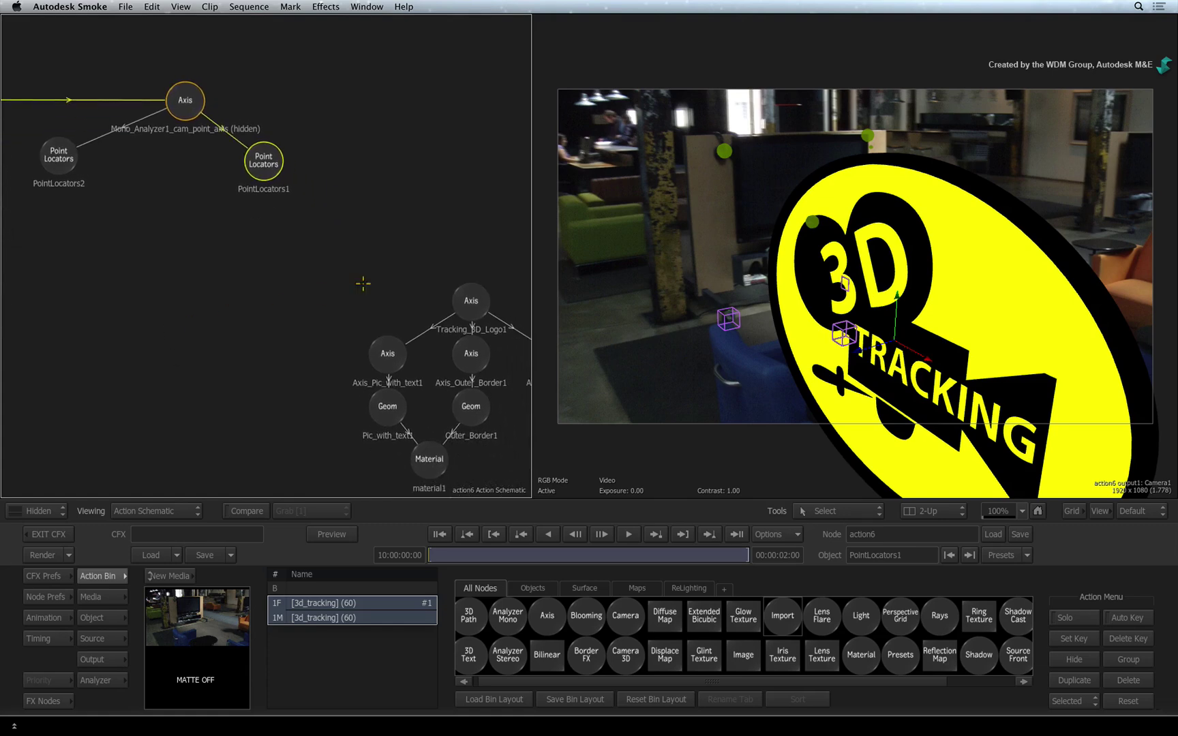
Select Tracking_3D_Logo1, scrub ahead, and drag its node tree below PointLocators1.
click(471, 300)
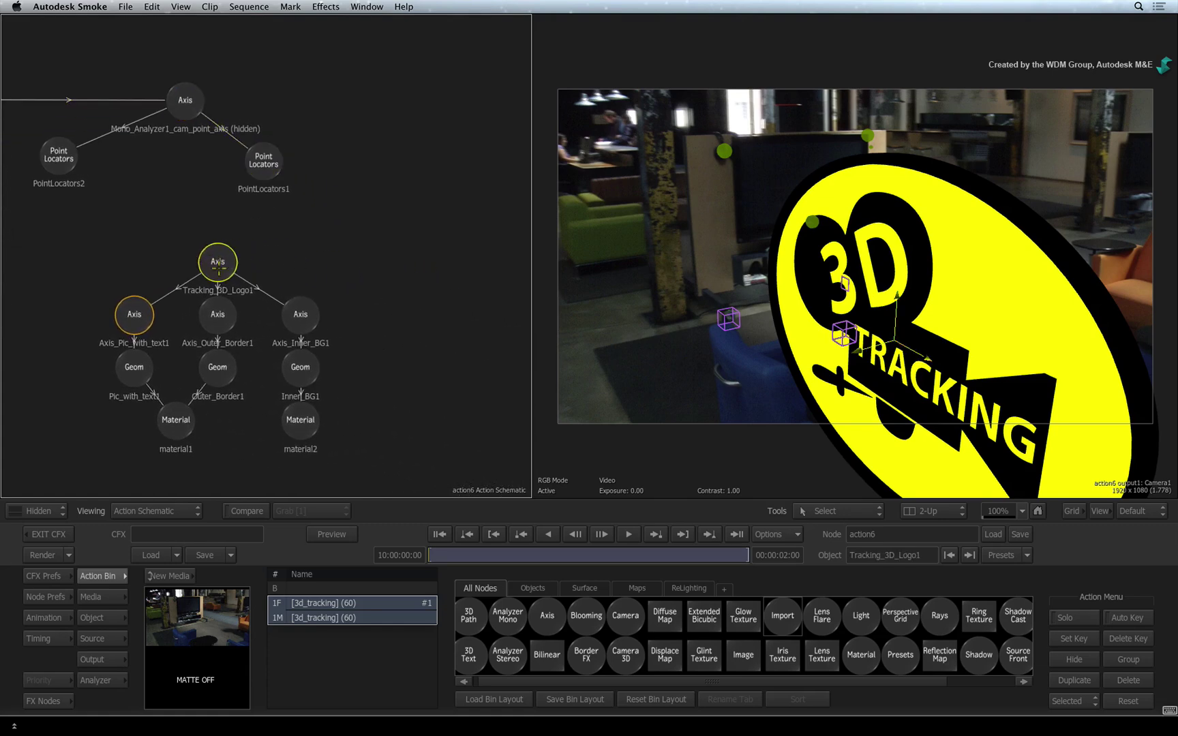
drag(437, 553, 661, 554)
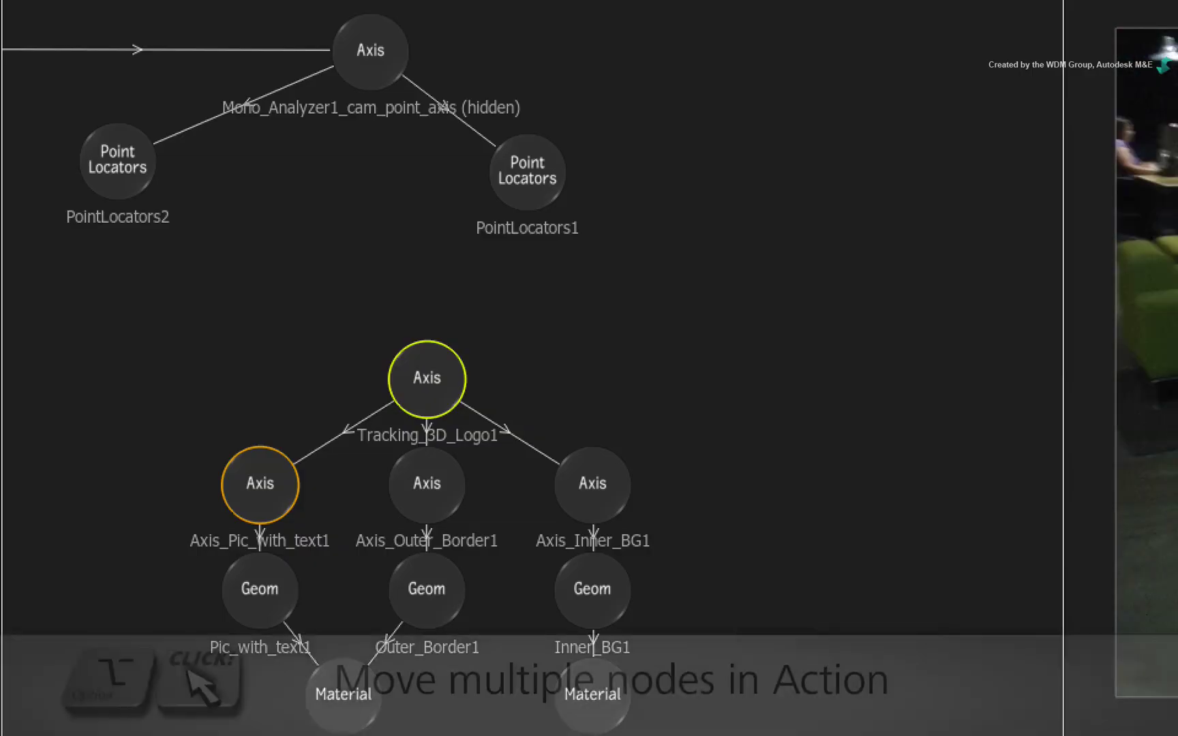
mouse_move(430, 409)
mouse_down()
mouse_move(379, 368)
mouse_move(381, 352)
mouse_move(534, 347)
mouse_move(541, 324)
mouse_up()
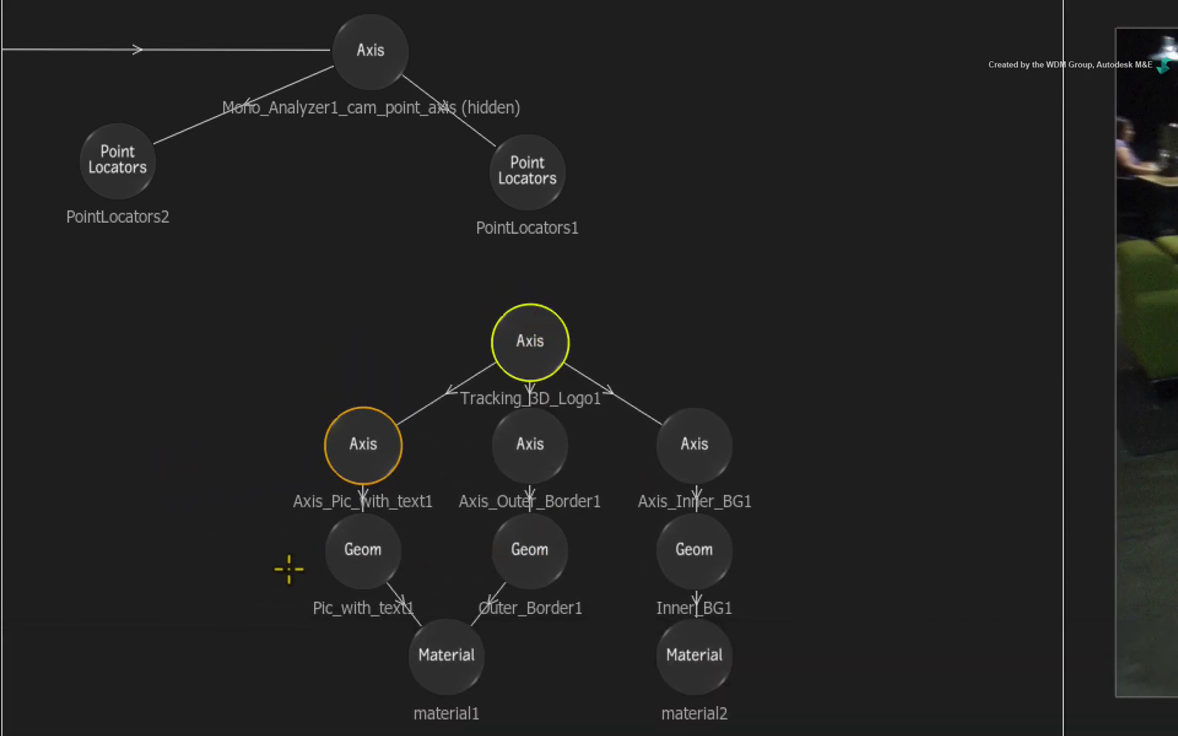
Link the Tracking_3D_Logo1 axis under PointLocators1 and tuck its node beneath it in the schematic.
click(266, 576)
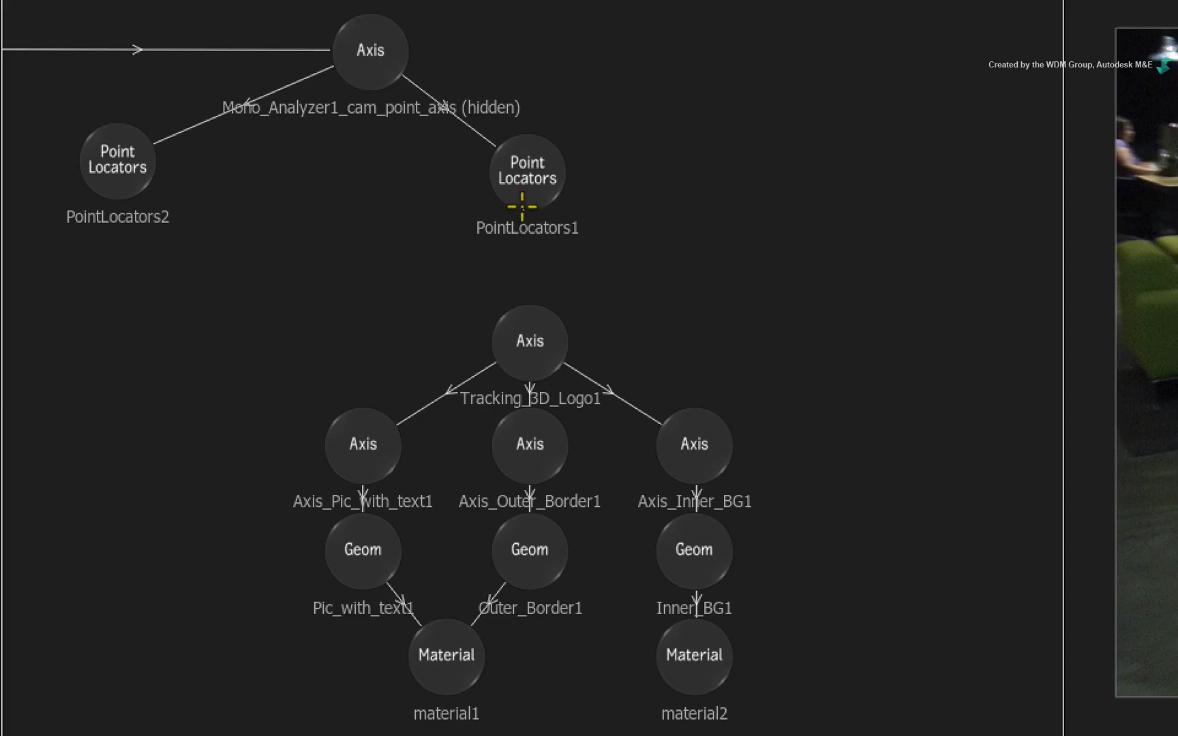
drag(524, 220, 528, 331)
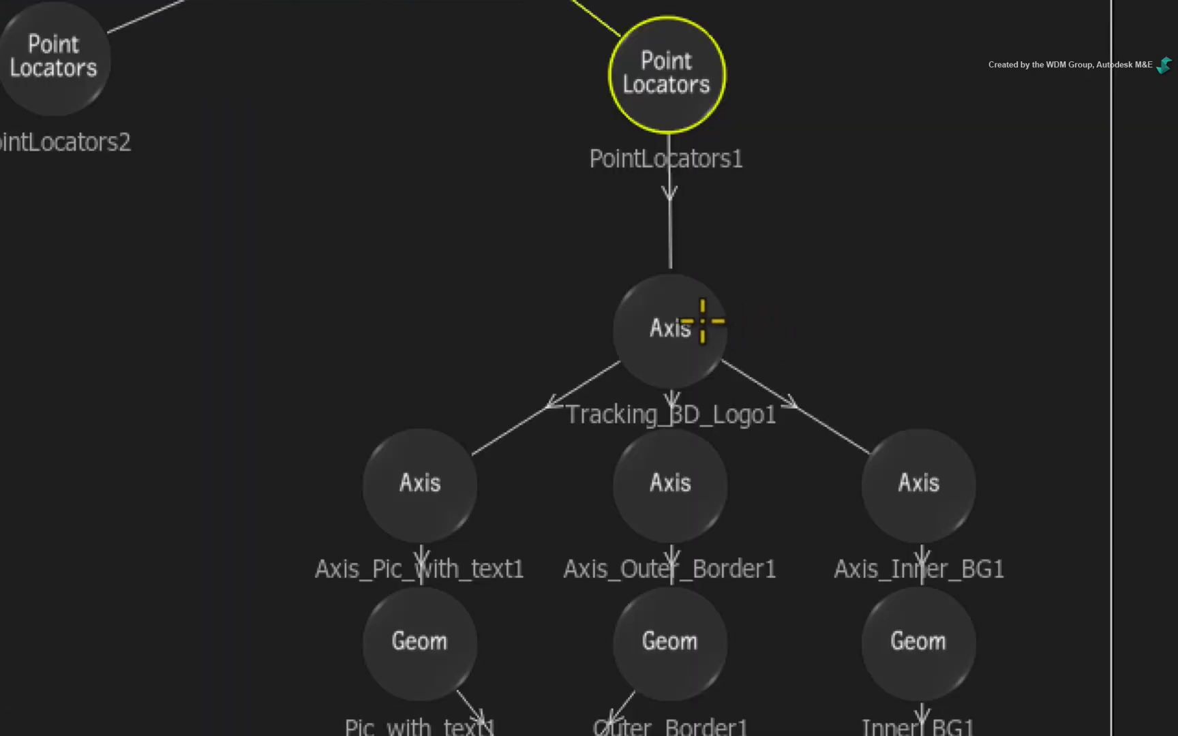
click(389, 239)
drag(684, 296, 684, 272)
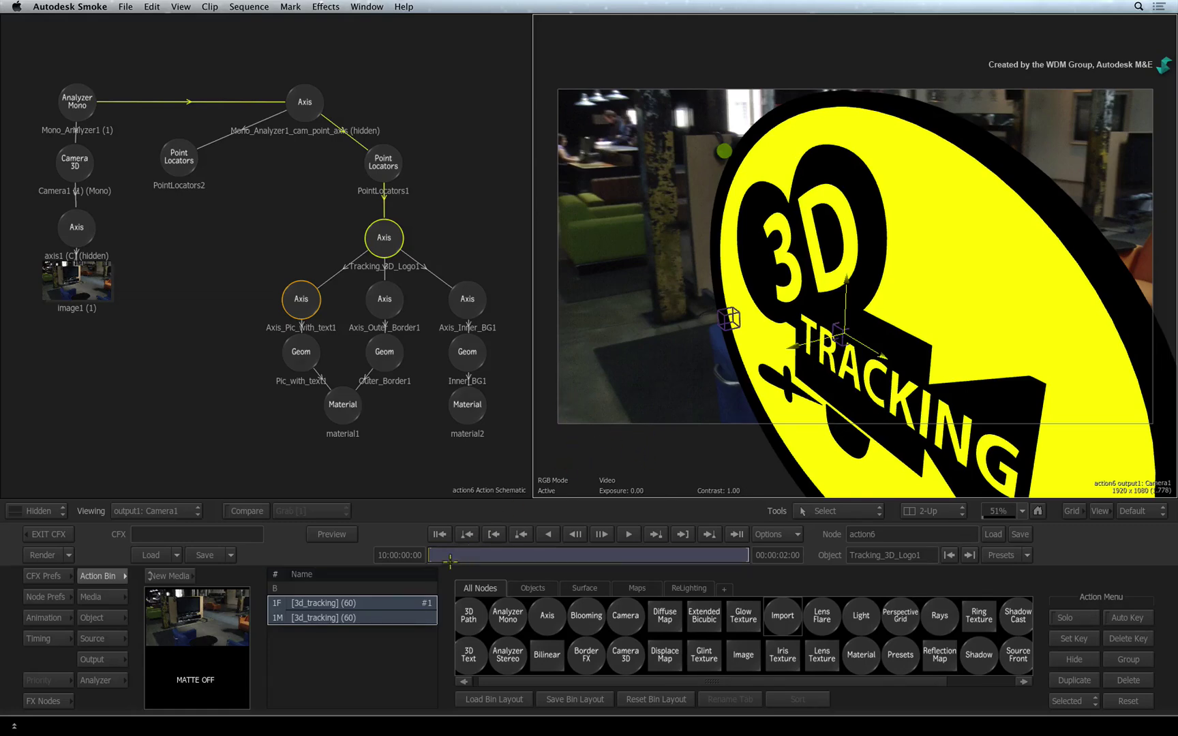
Reset the logo's Axis node, then select PointLocators1 to show its parameters.
mouse_move(607, 553)
mouse_down()
mouse_move(649, 548)
mouse_move(321, 549)
mouse_up()
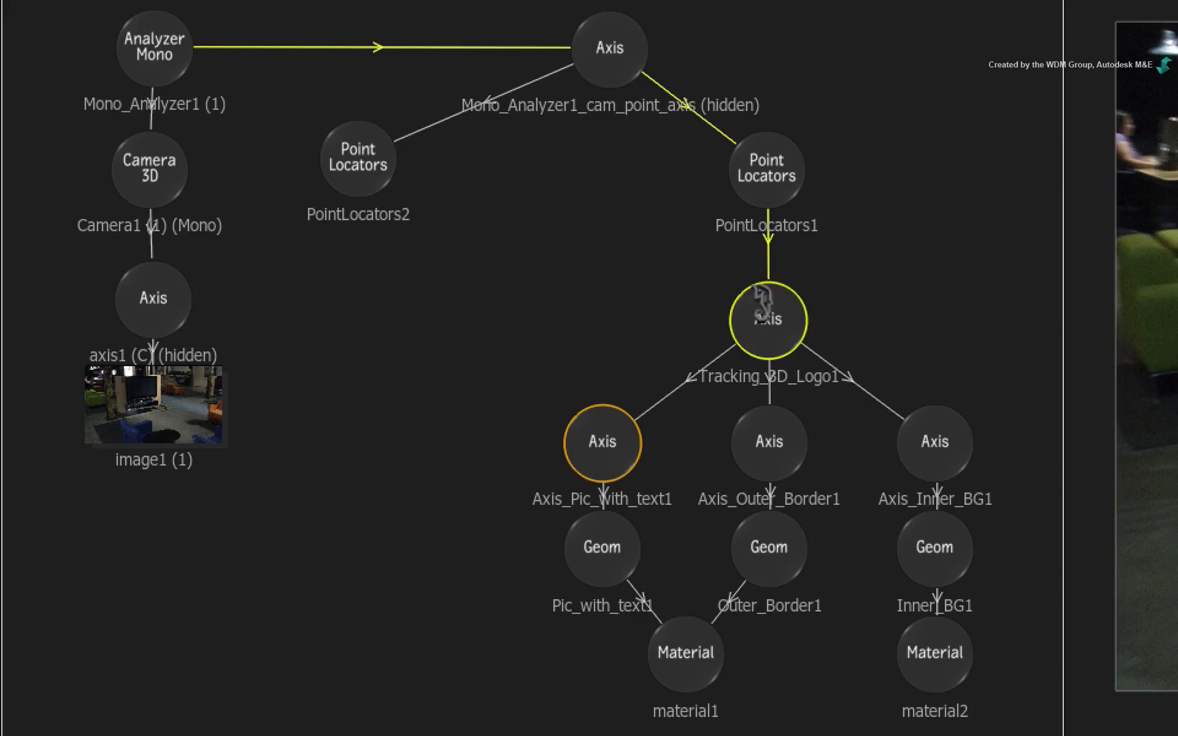
right_click(758, 302)
click(875, 418)
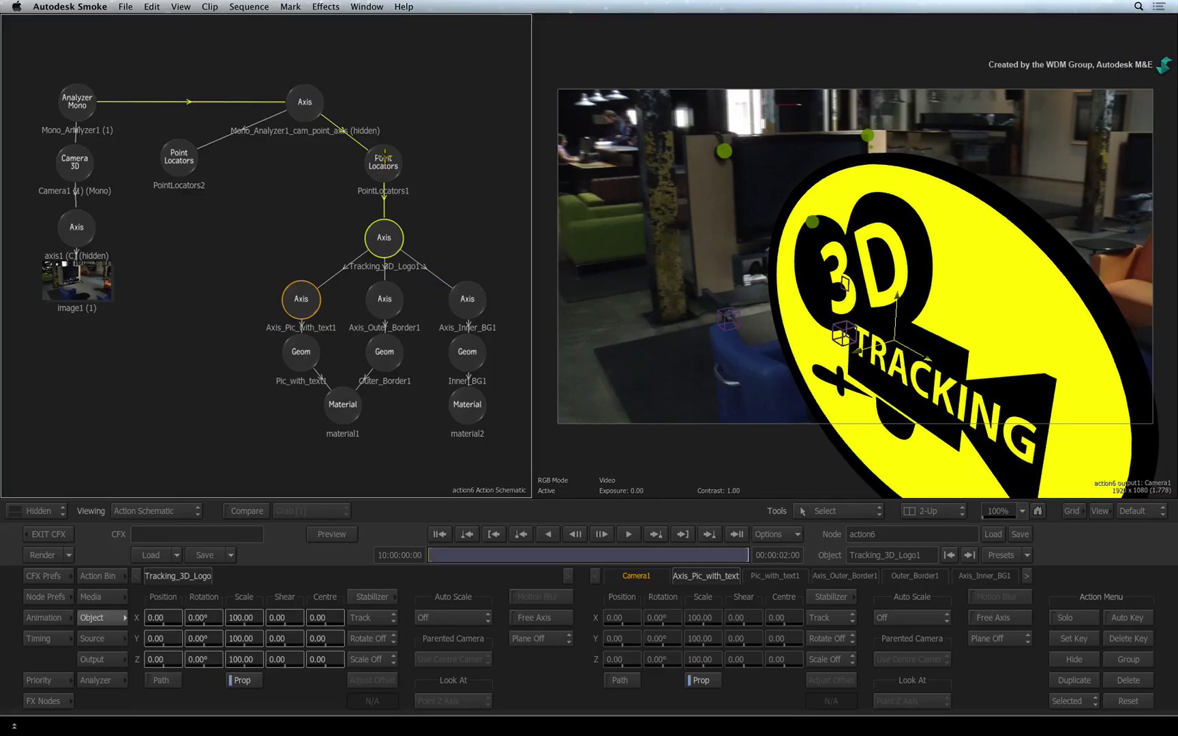
click(384, 156)
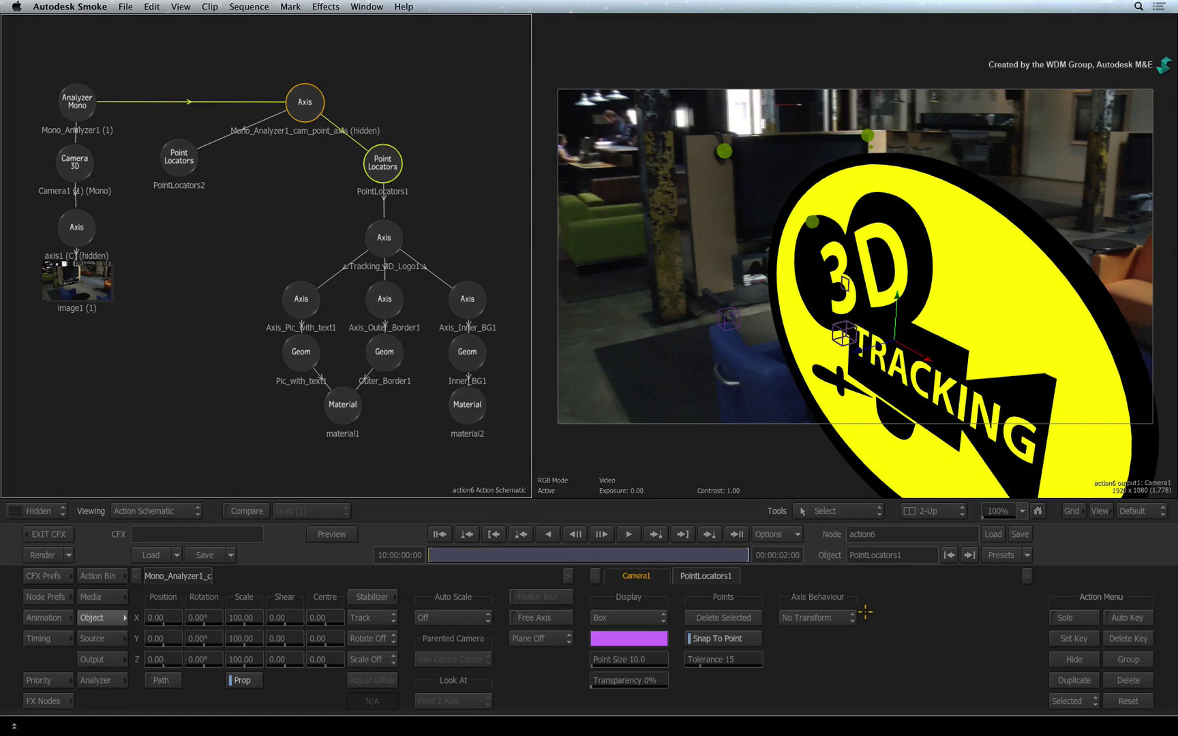
Try Centroid Transform as PointLocators1's axis behaviour and play the shot.
click(847, 617)
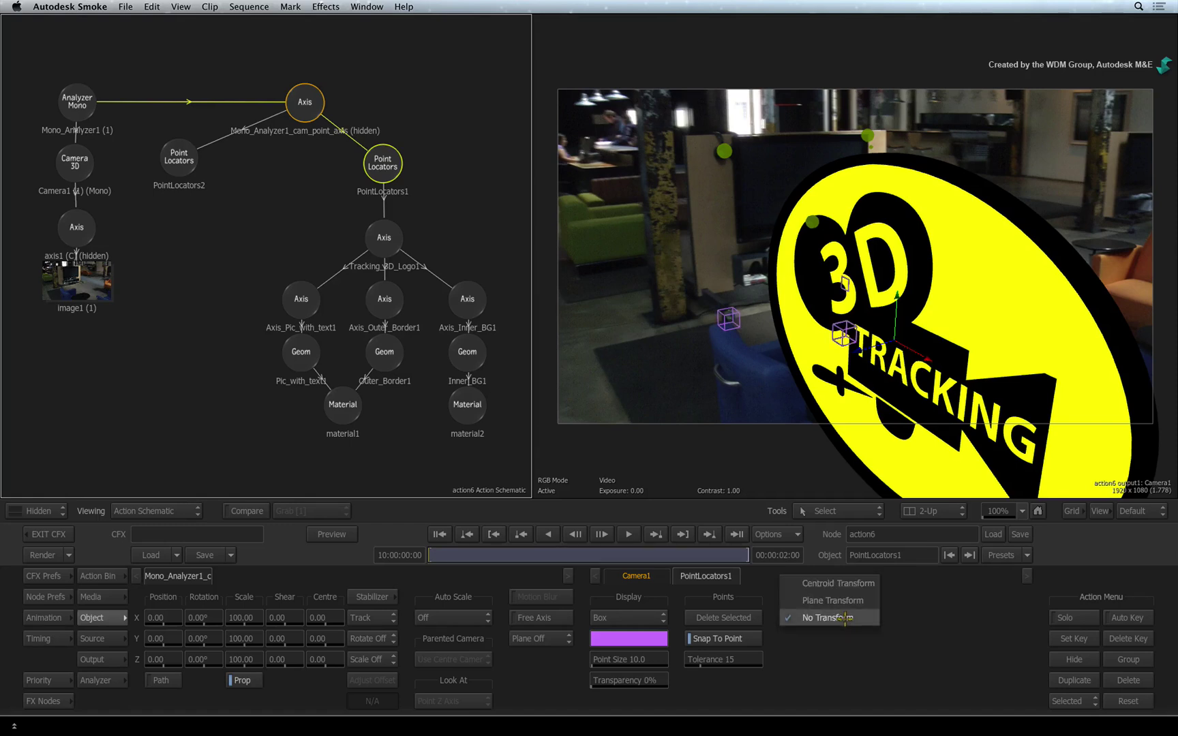
click(852, 581)
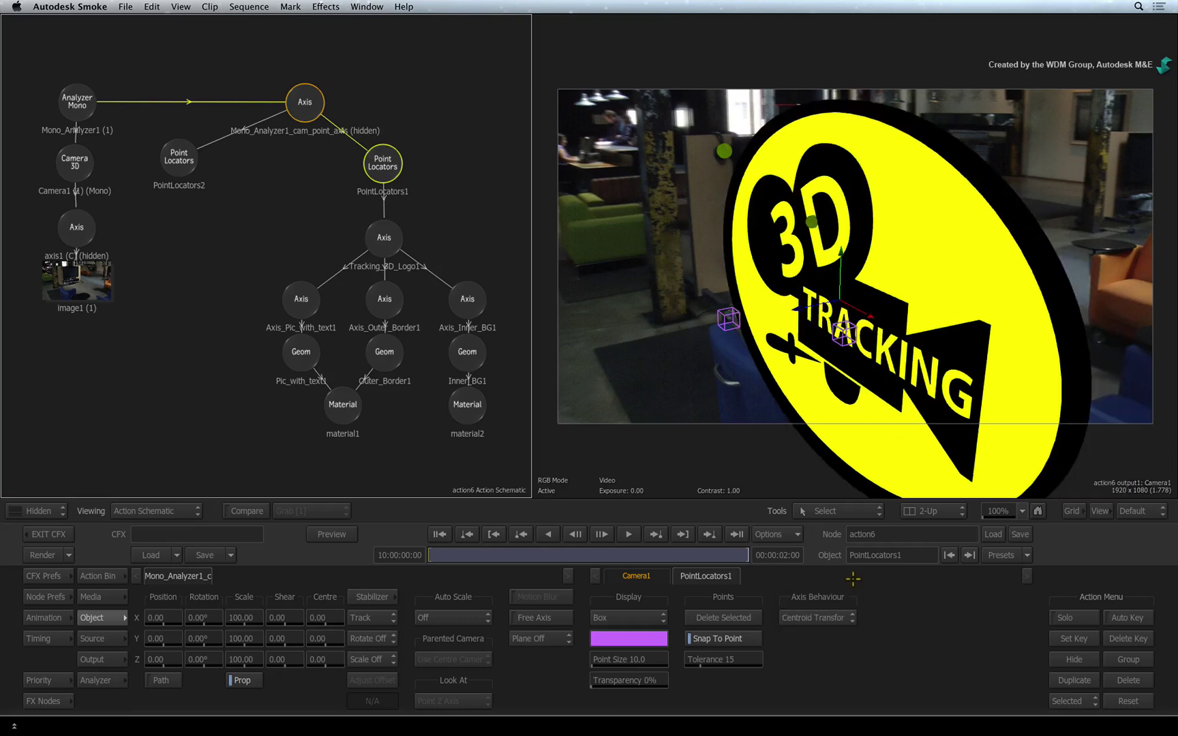
key(space)
Switch PointLocators1 to Plane Transform so the logo lies flat, then return to frame one.
click(835, 618)
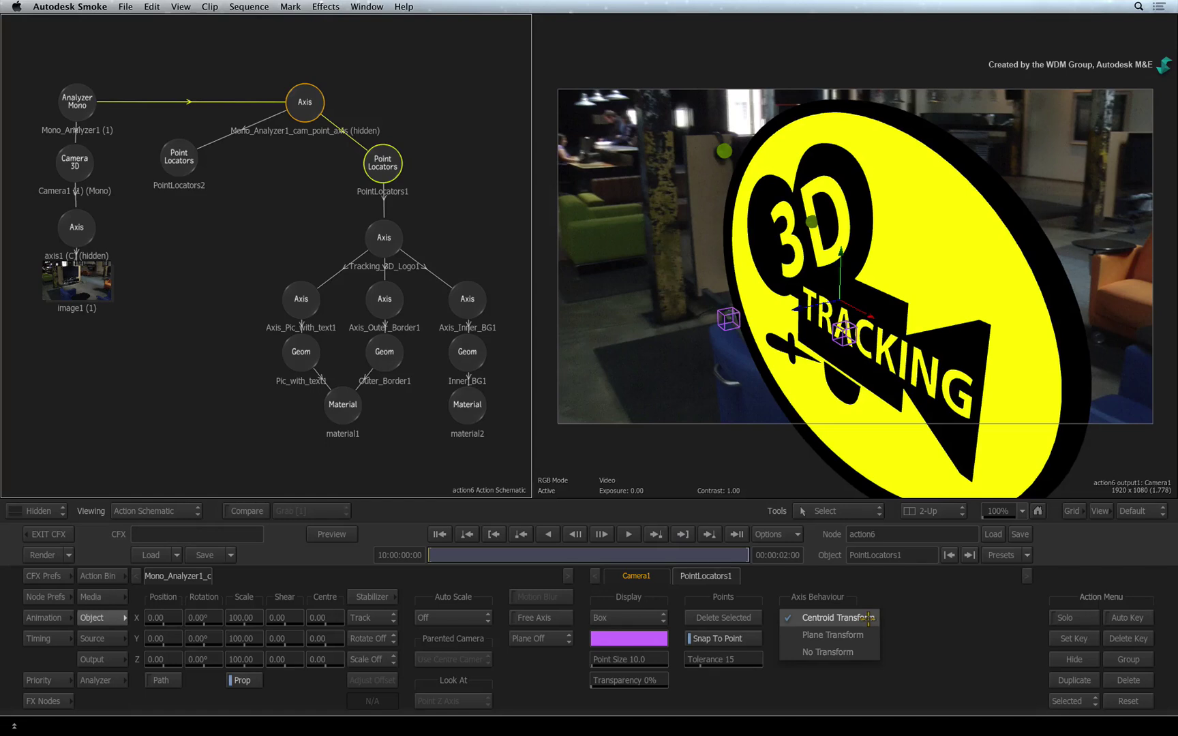
click(867, 635)
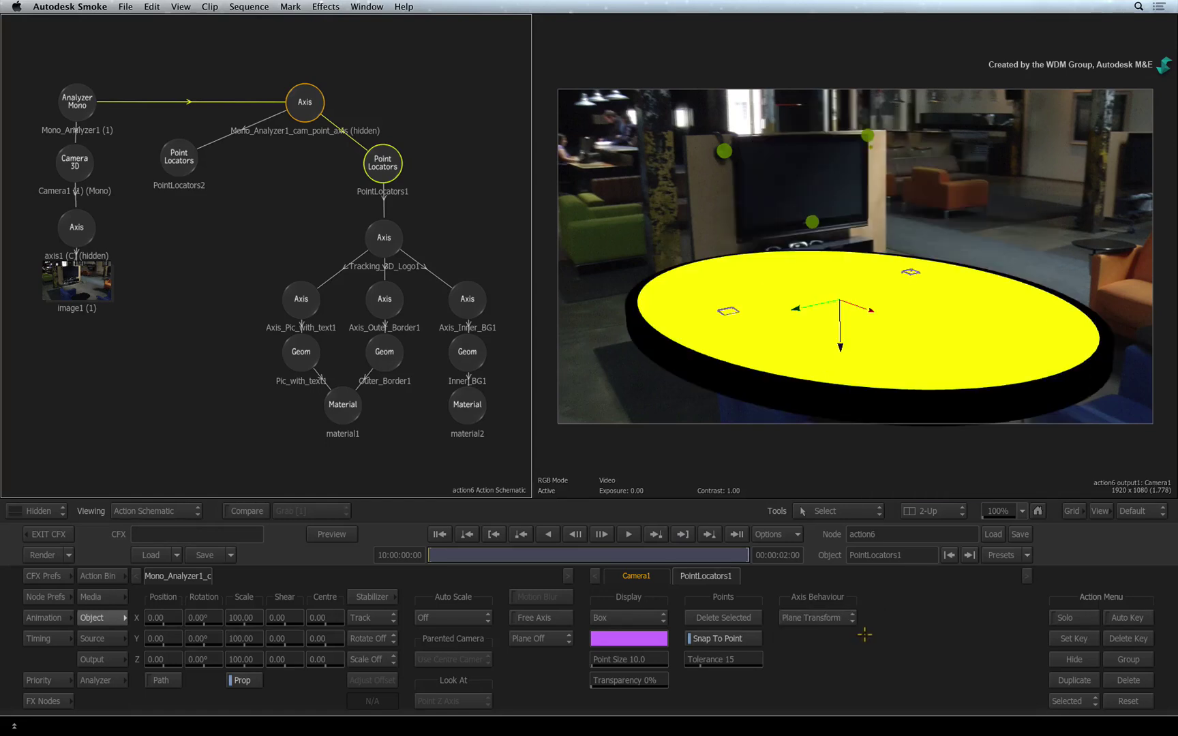
drag(461, 552, 542, 553)
click(579, 534)
Rotate Tracking_3D_Logo1 to Y 180 and Z -90, play, and scale it to 30.
click(384, 235)
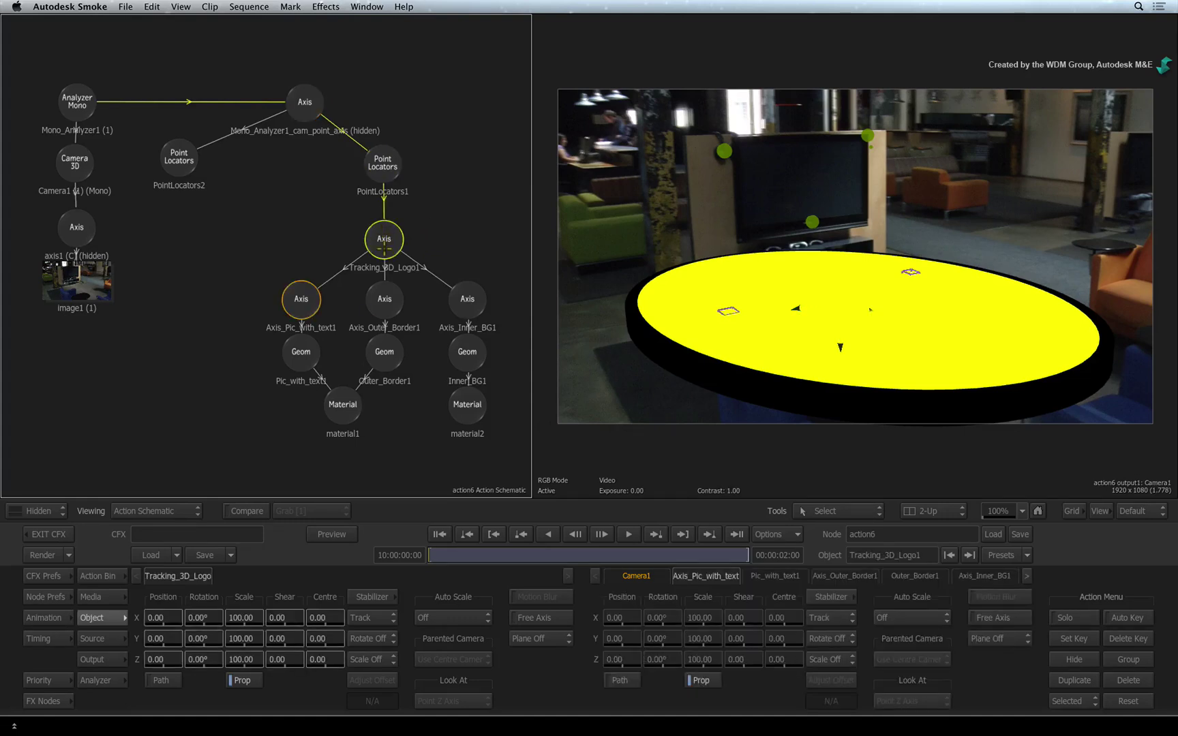
click(198, 639)
text(180)
key(Return)
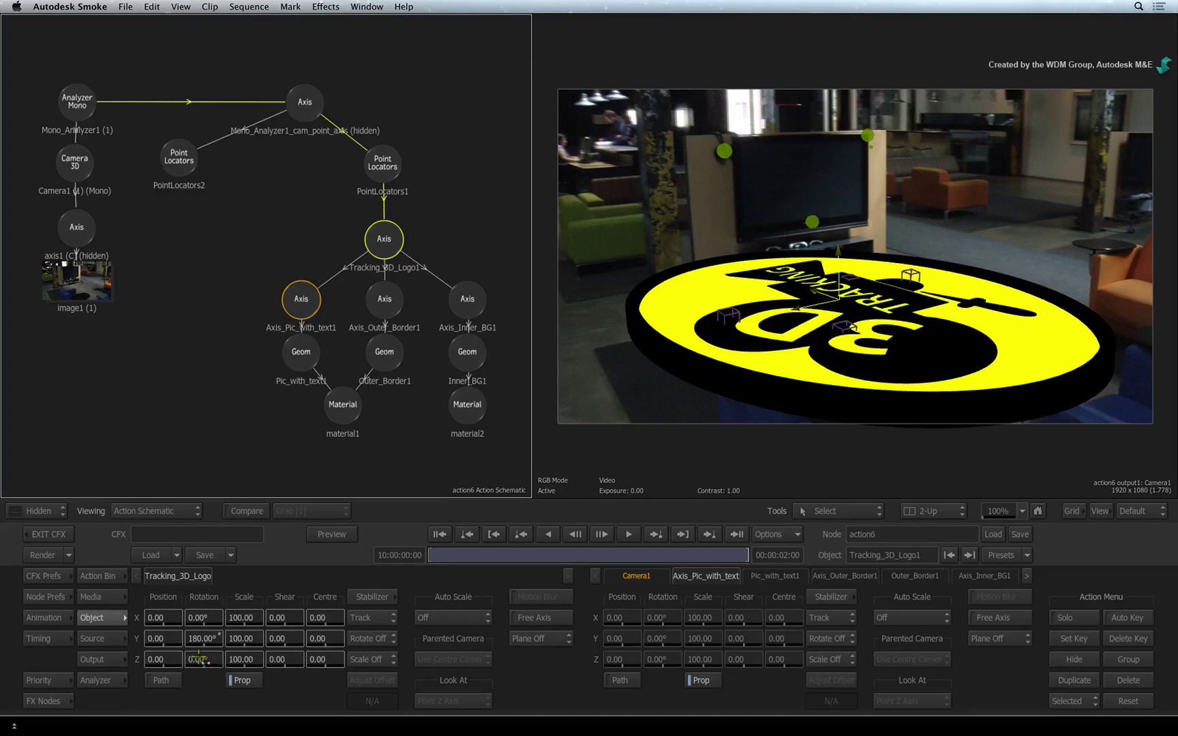
click(198, 658)
text(-90)
key(Return)
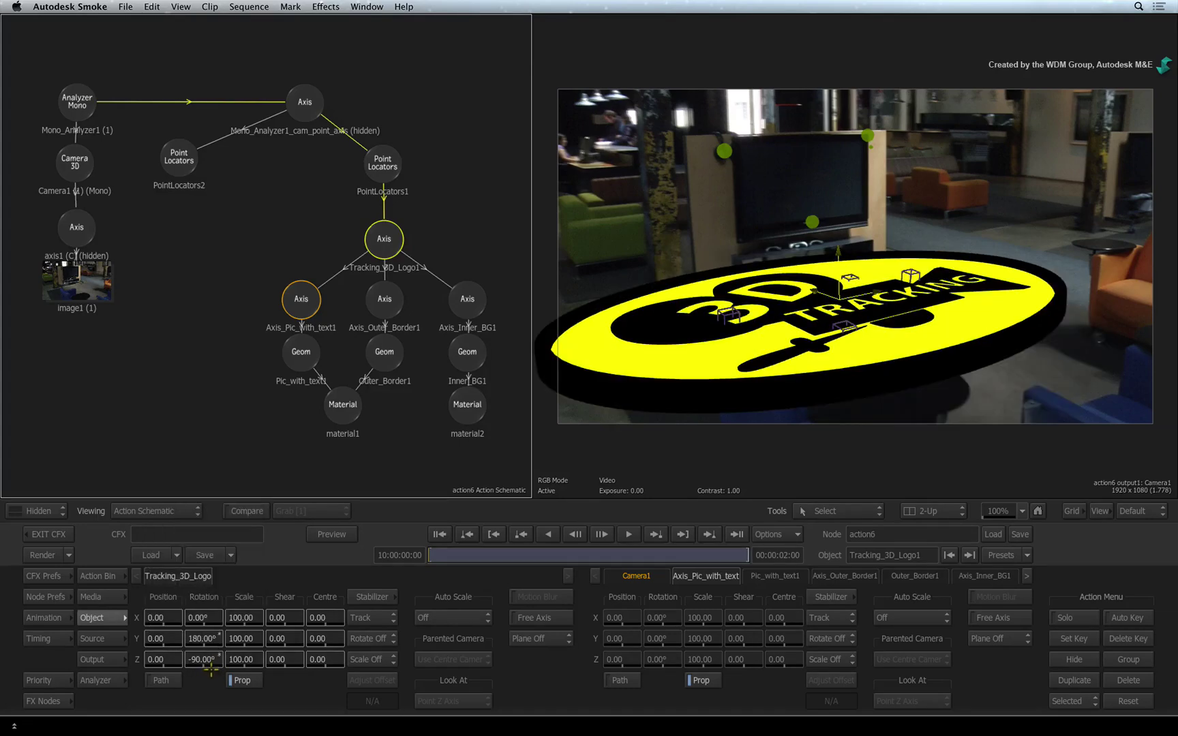
click(542, 538)
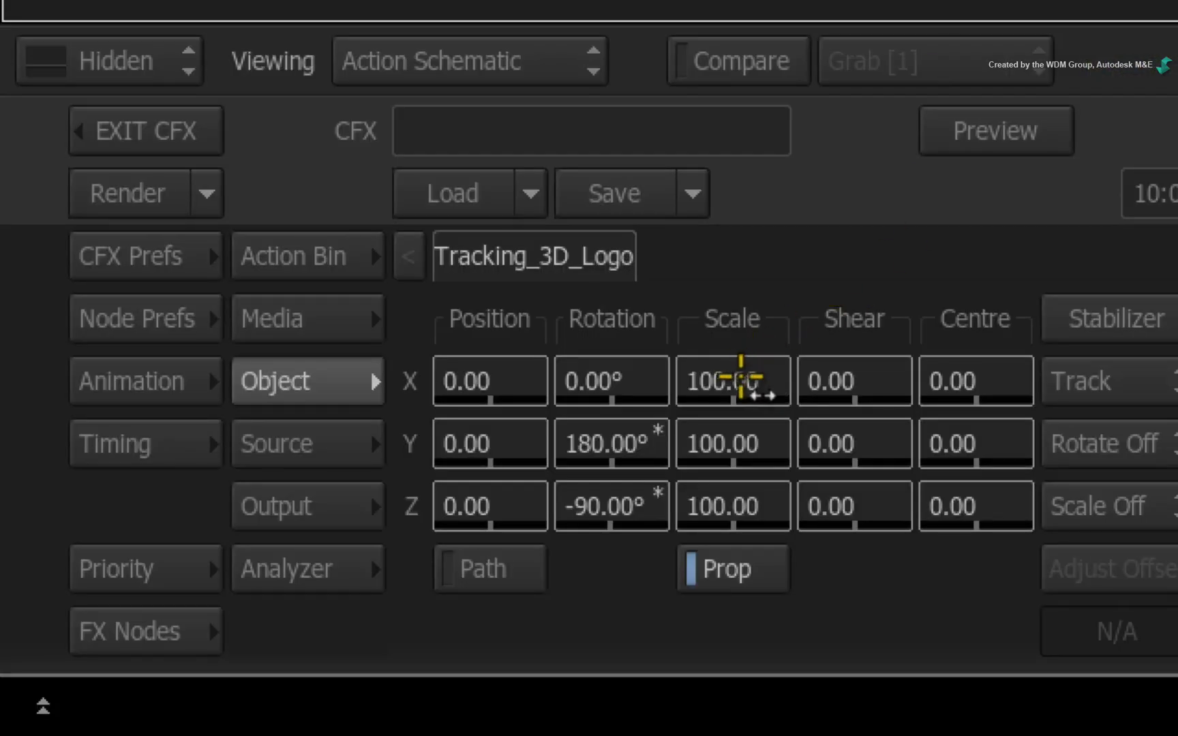
drag(737, 377, 202, 604)
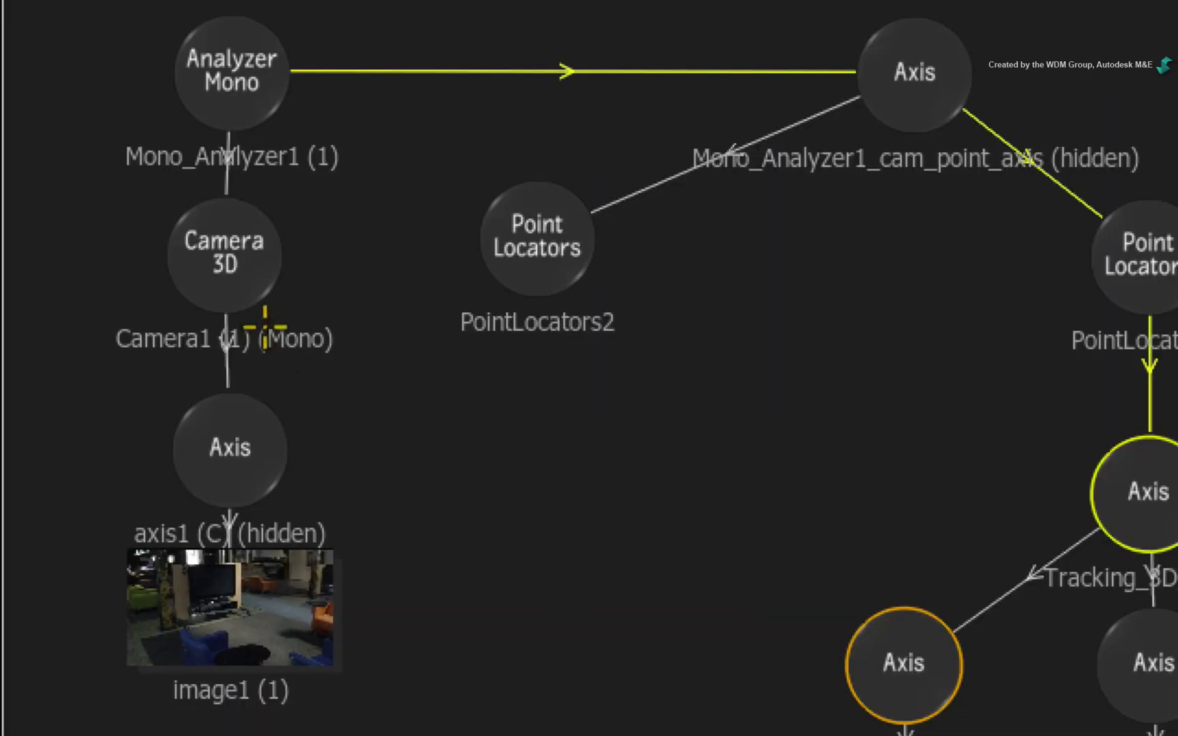
Select the Camera 3D node and bring up its Export Camera FBX browser.
click(251, 261)
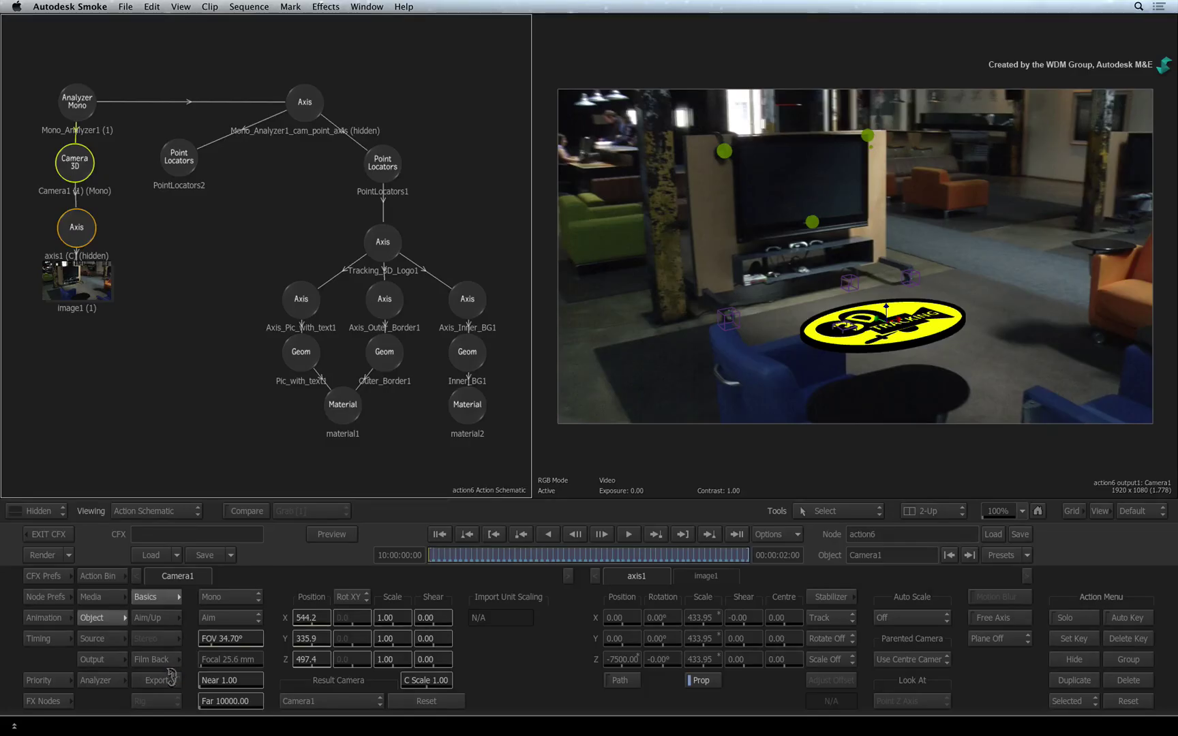
click(171, 679)
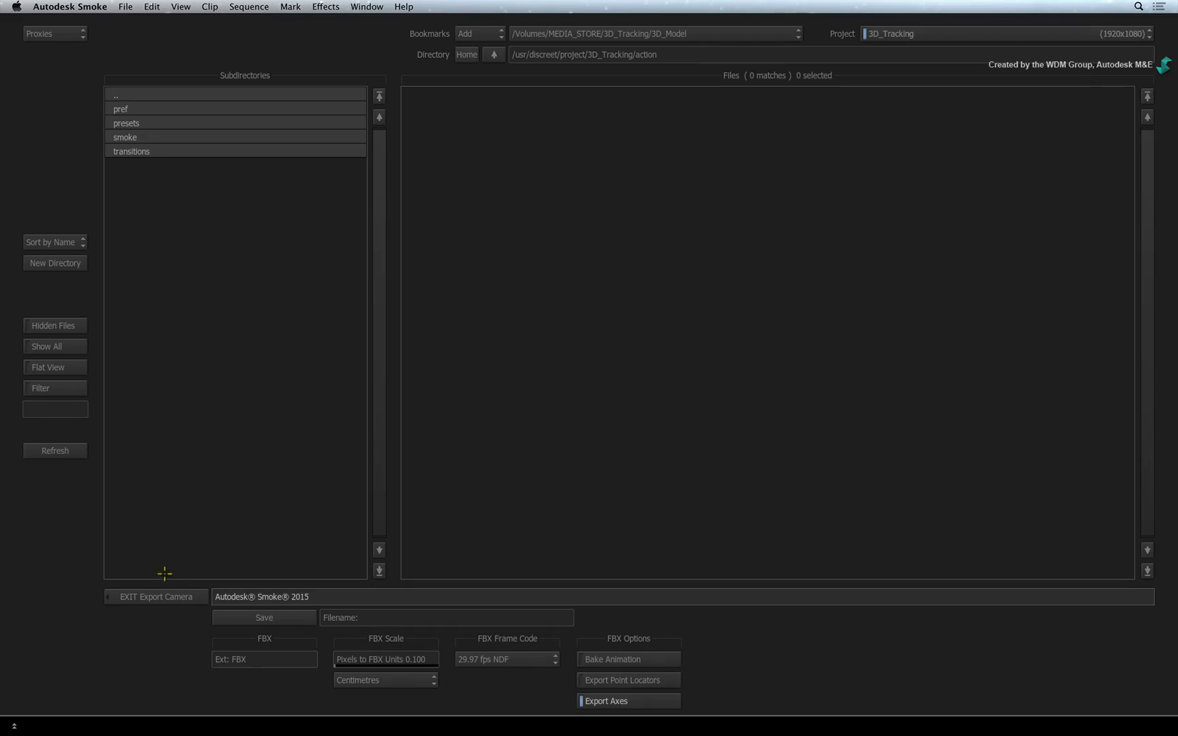
Exit the Export Camera browser and scrub the shot to review the logo tracking.
click(197, 597)
drag(437, 555, 768, 528)
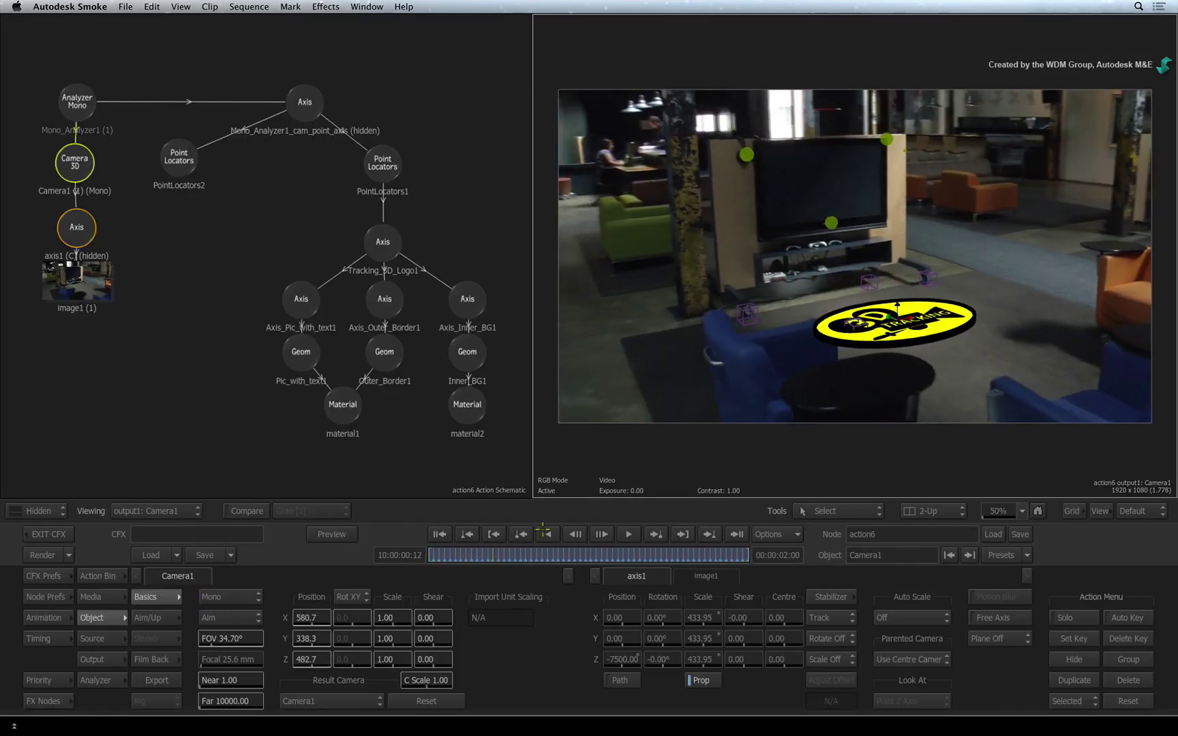